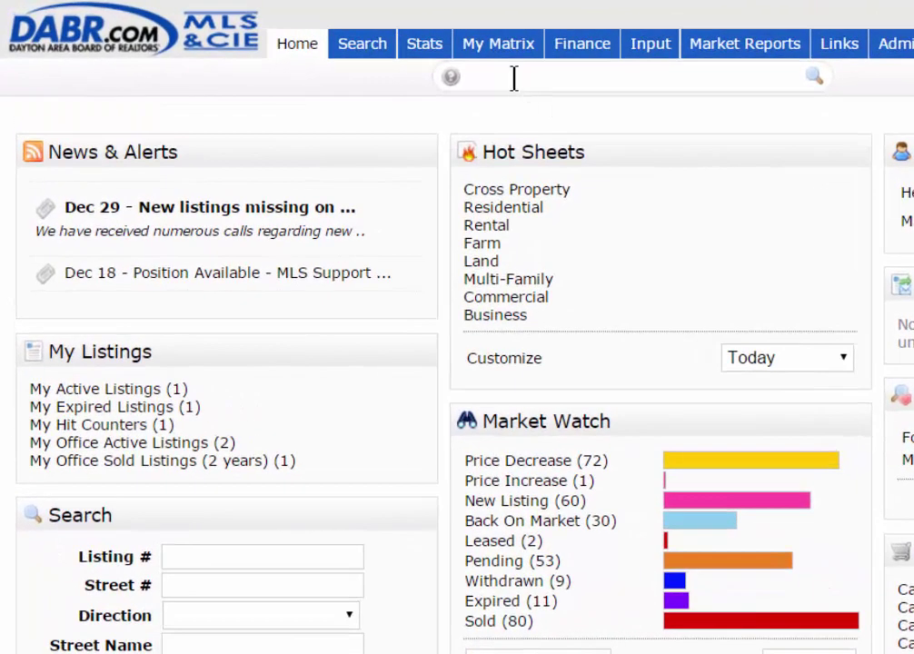
Step: Open the IDX Configuration page from the My Matrix settings
mouse_move(328, 34)
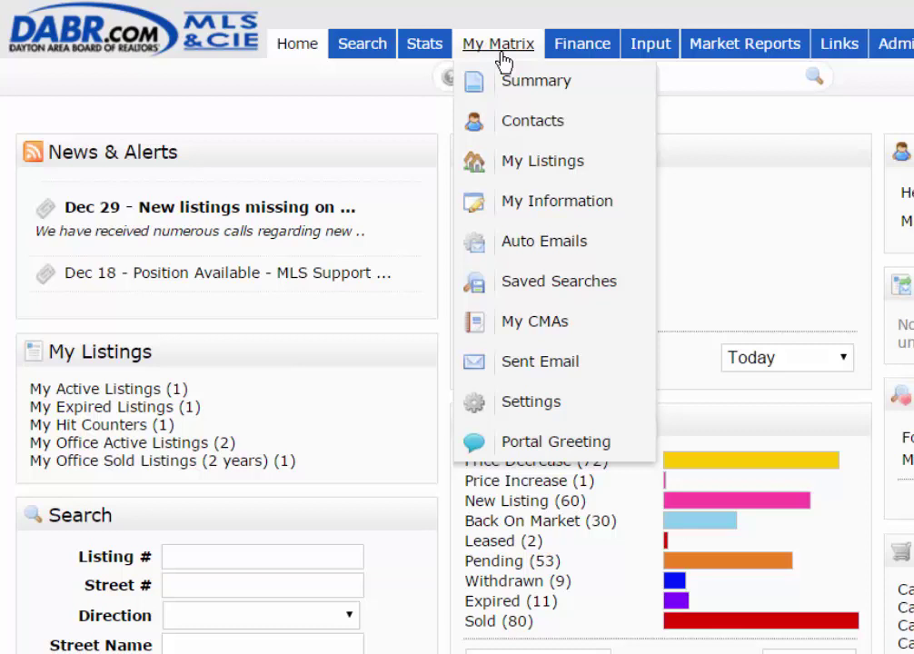
click(543, 403)
scroll(545, 404, down, 3)
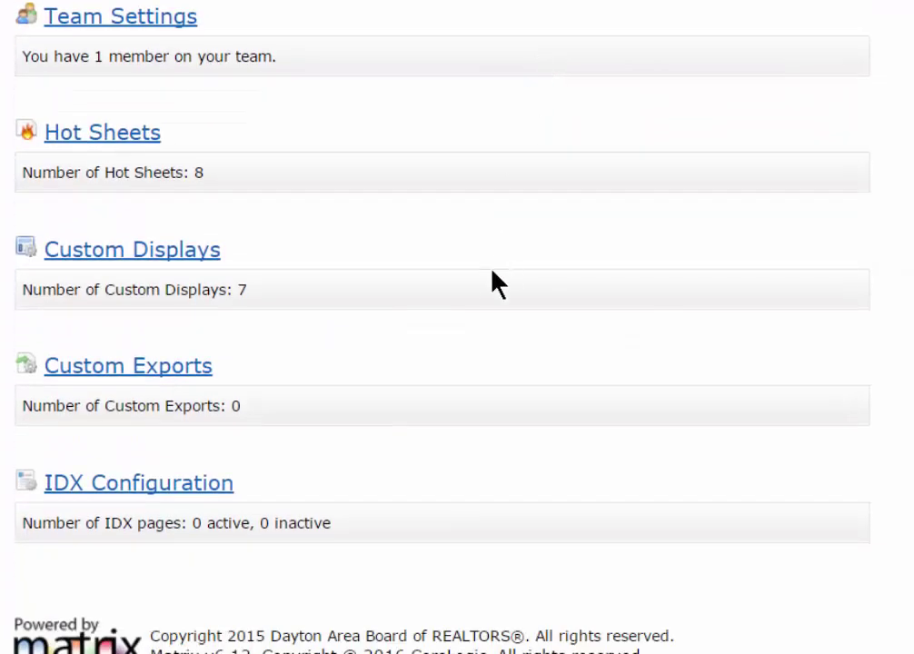
click(137, 491)
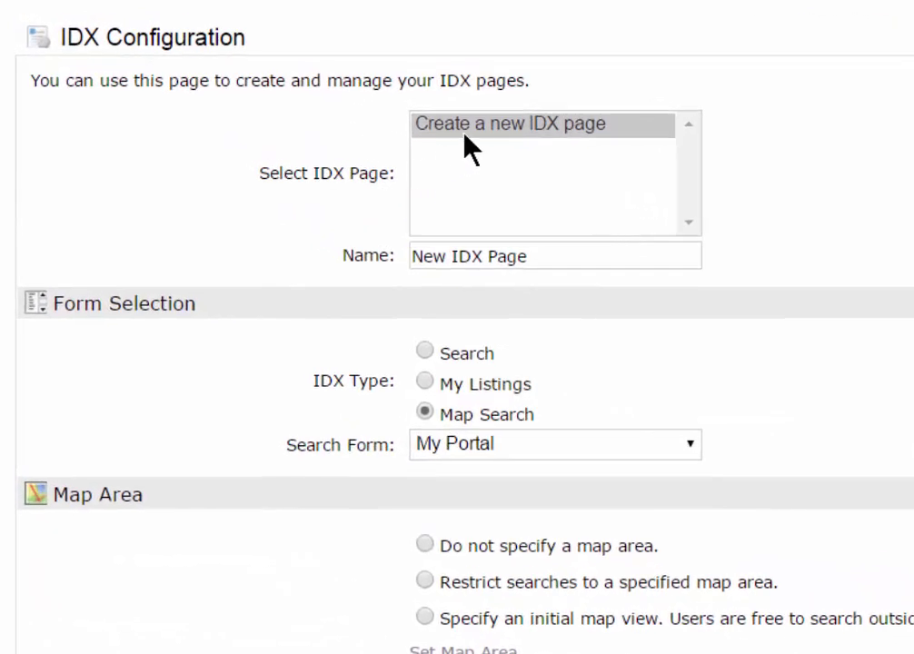
Step: Start a new IDX page and name it "My IDX Search"
click(496, 125)
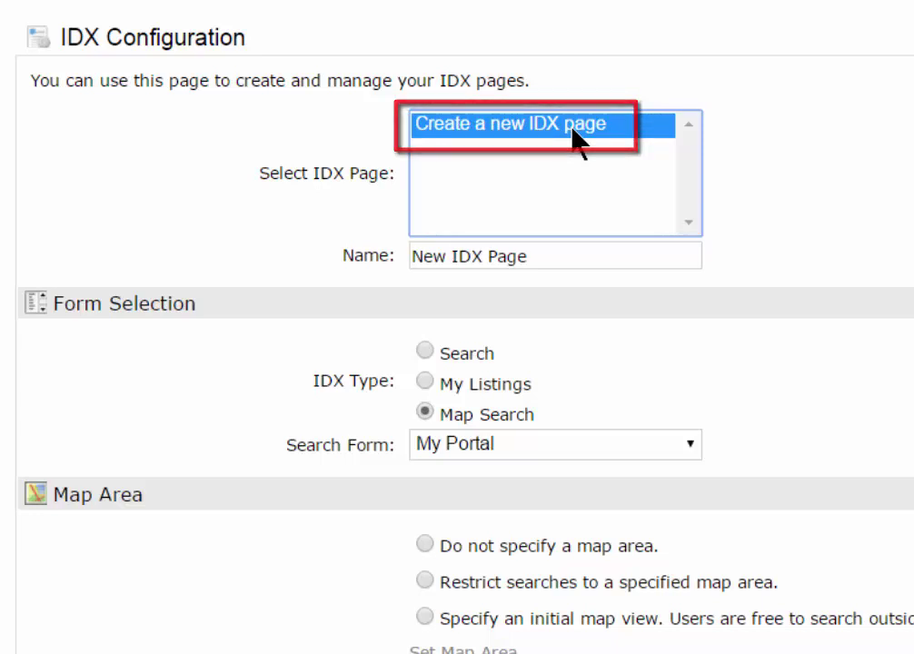
click(539, 256)
key(BackSpace)
key(BackSpace)
key(BackSpace)
key(BackSpace)
key(BackSpace)
key(BackSpace)
key(BackSpace)
key(BackSpace)
key(BackSpace)
key(BackSpace)
key(BackSpace)
key(BackSpace)
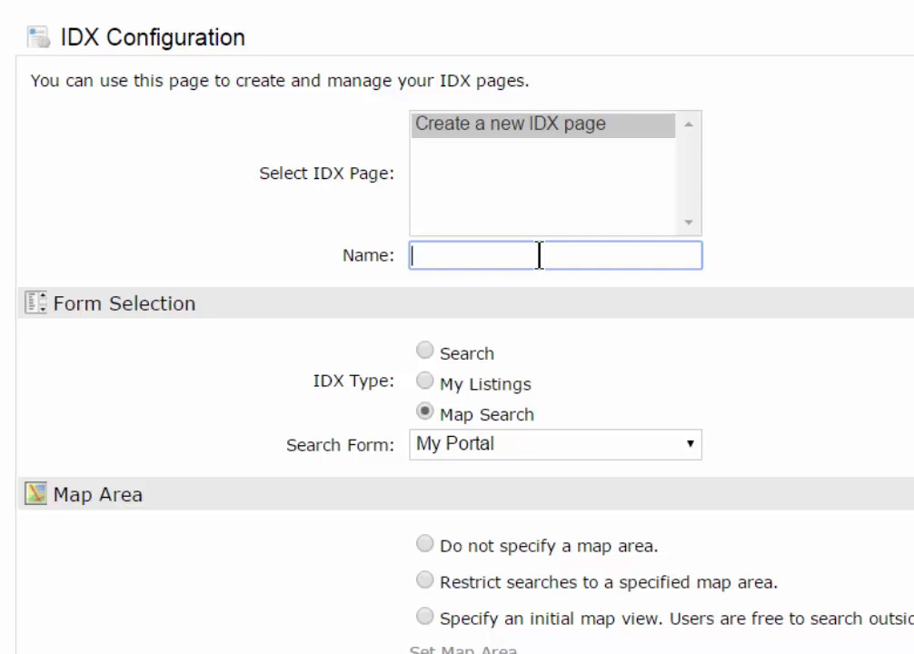
text(My )
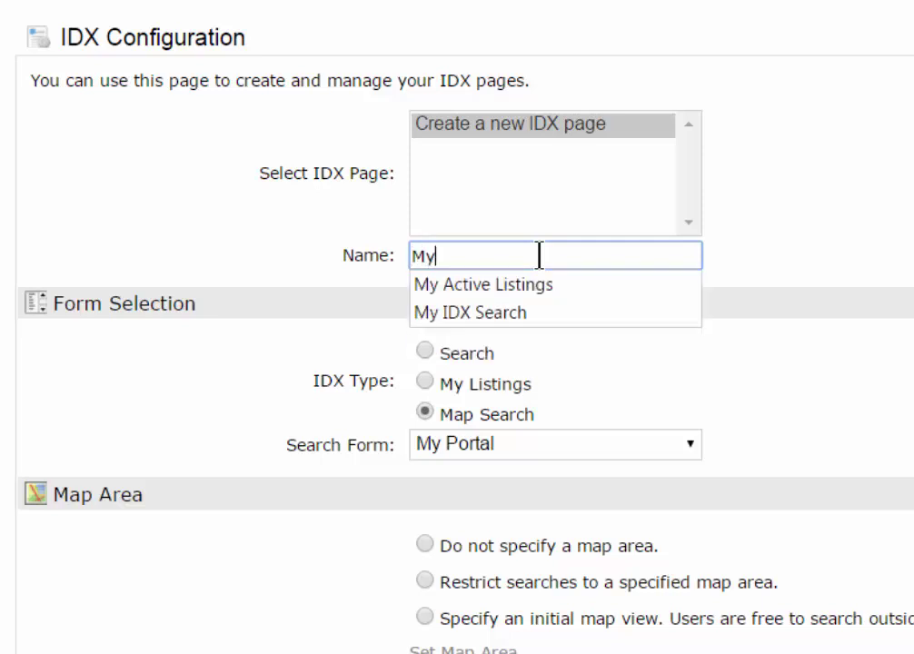
text(IC)
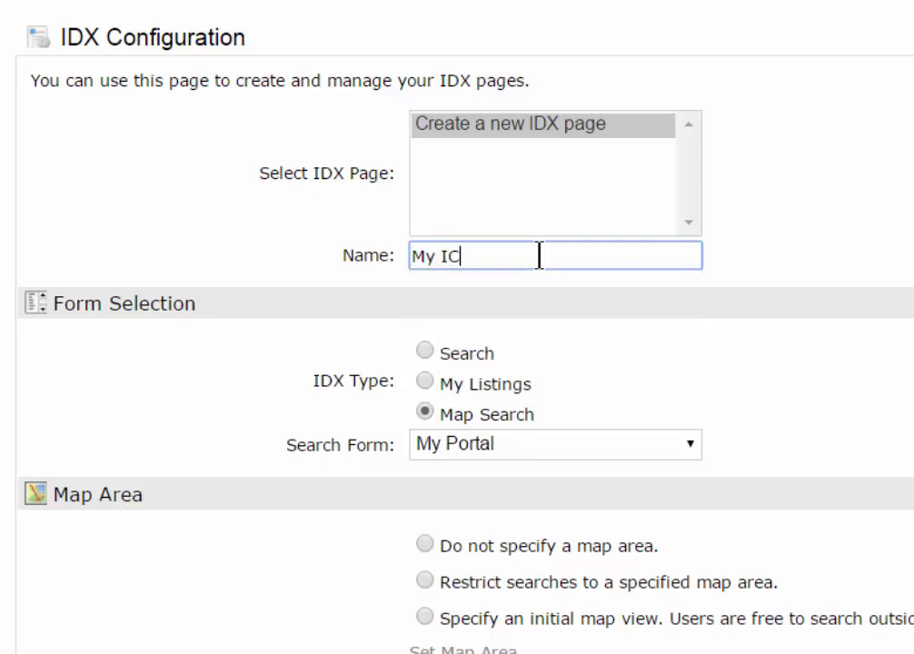
key(BackSpace)
text(DX Search)
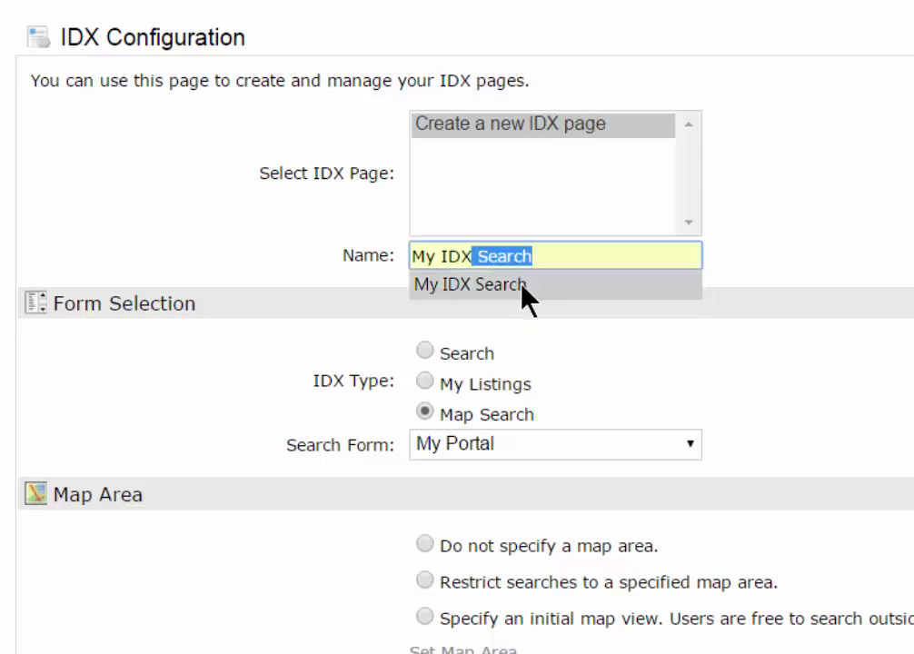
click(526, 289)
click(655, 310)
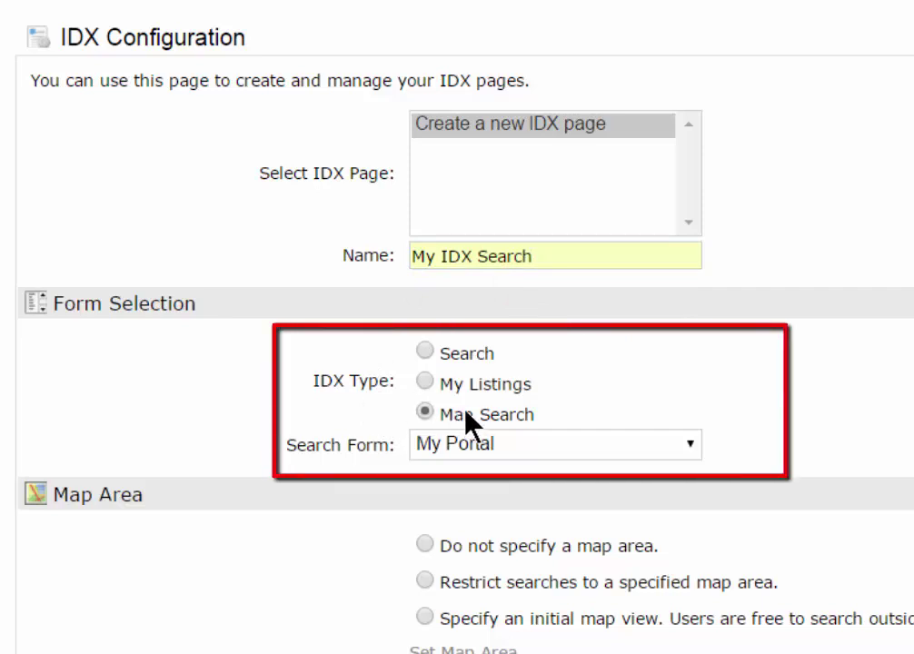
Step: Choose IDX Map Search as the search form, preview the map search page and return to its settings
click(525, 442)
click(540, 499)
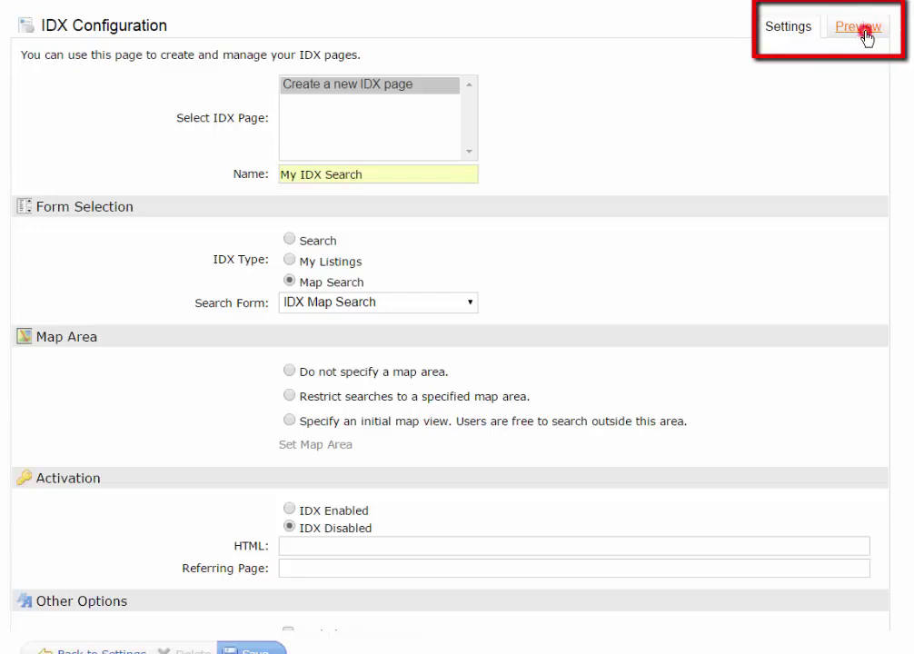
click(863, 35)
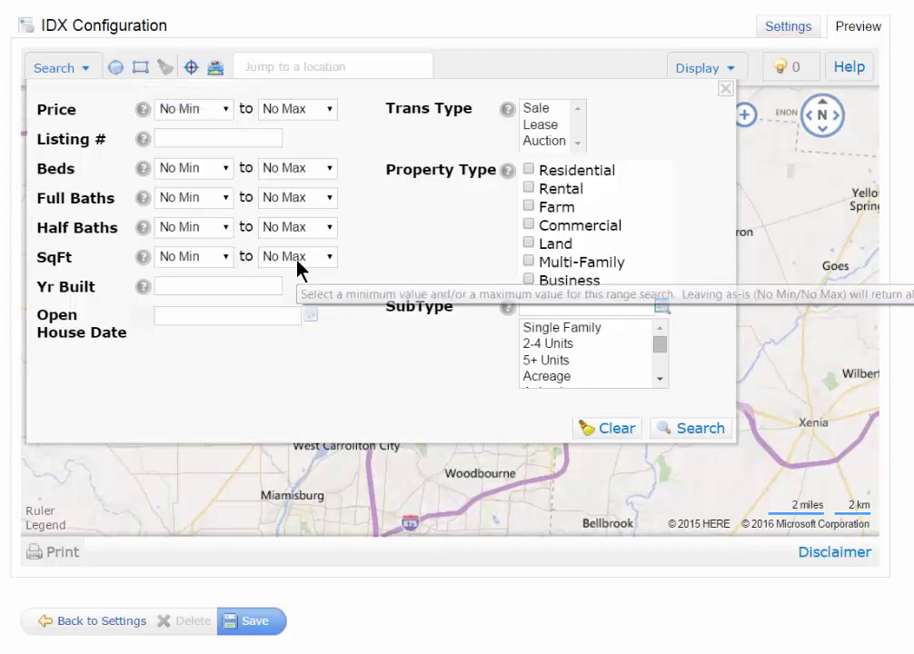
click(787, 29)
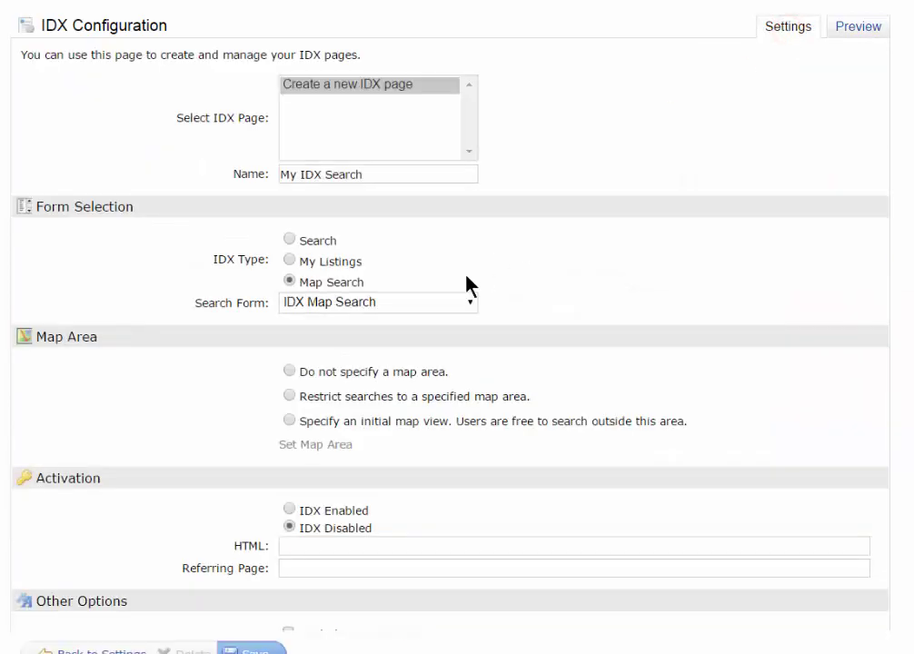
Step: Set the IDX type to Search with the IDX Search form and IDX Thumbnail display, and preview the result
click(290, 260)
click(290, 240)
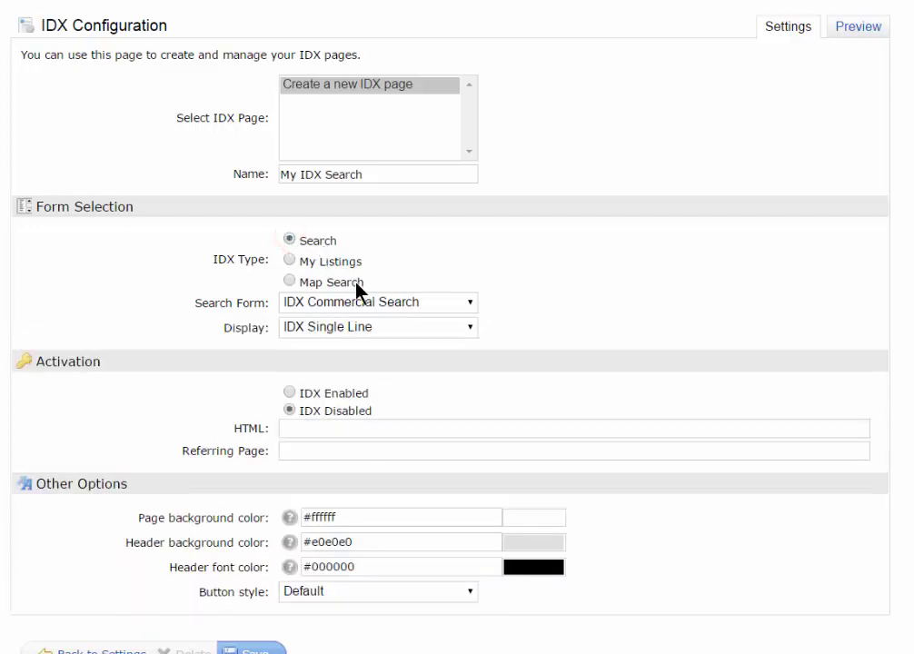
click(378, 305)
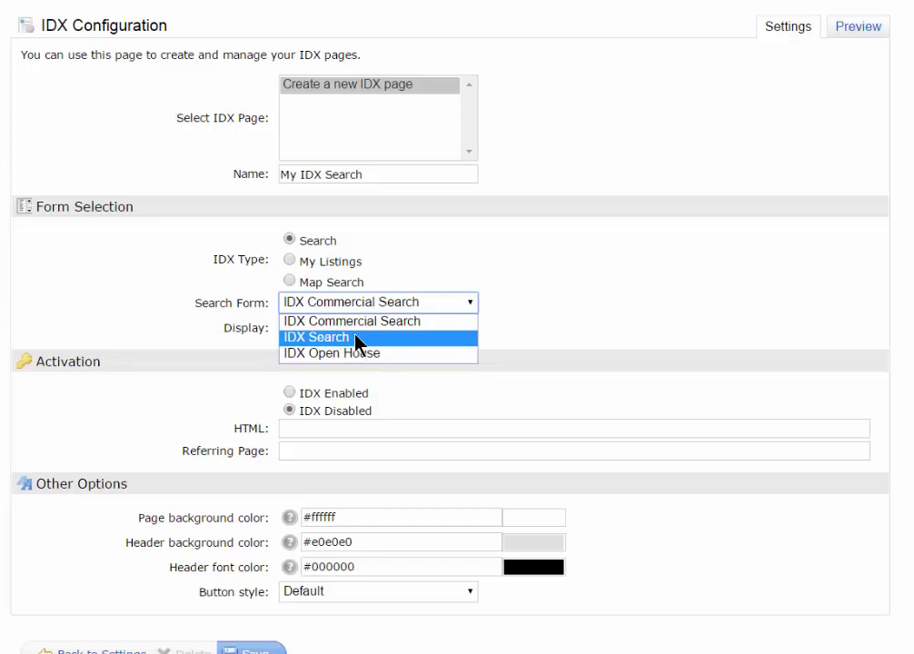
click(357, 340)
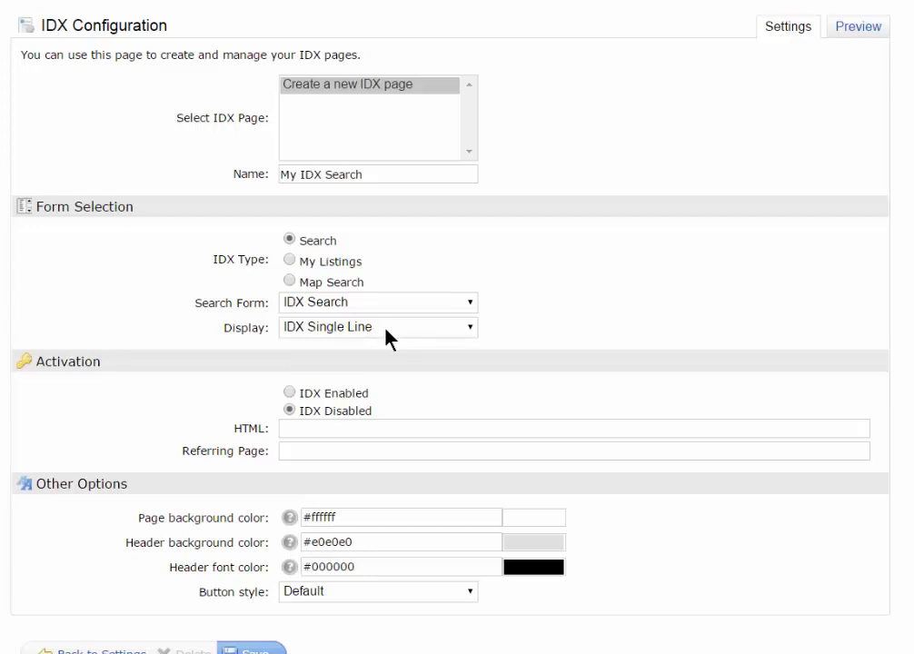
click(396, 329)
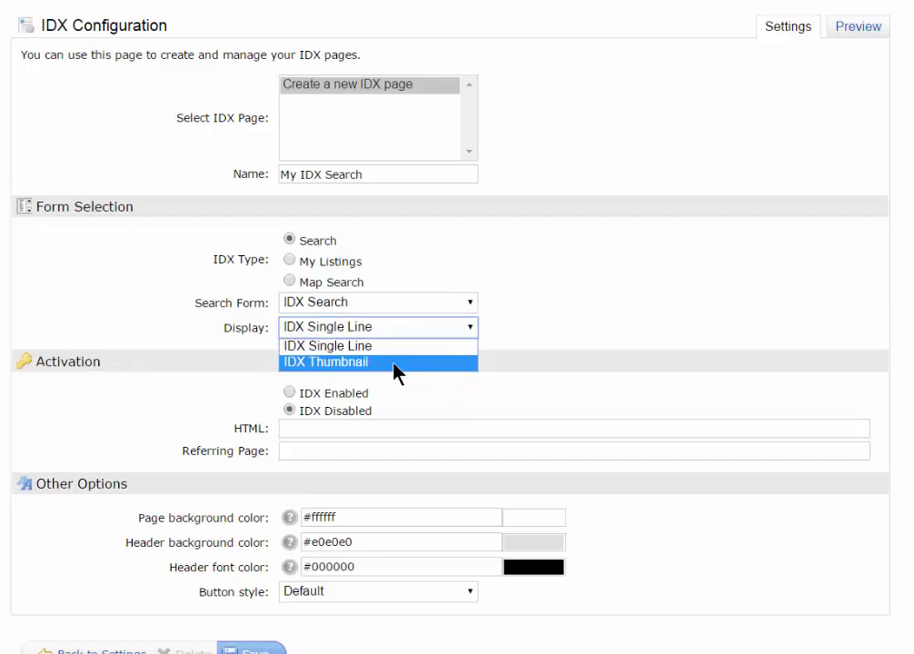
click(394, 363)
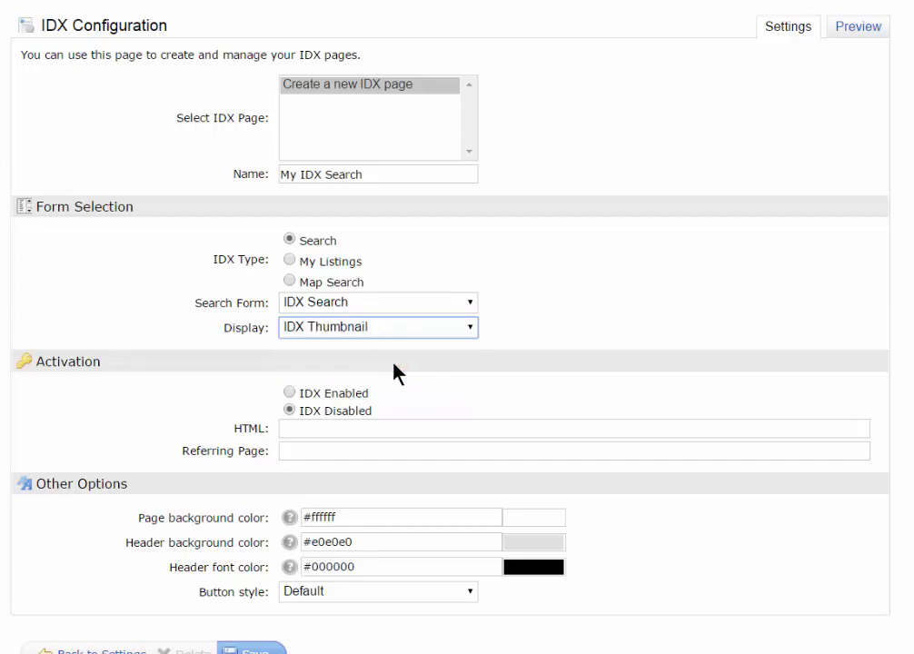
click(859, 30)
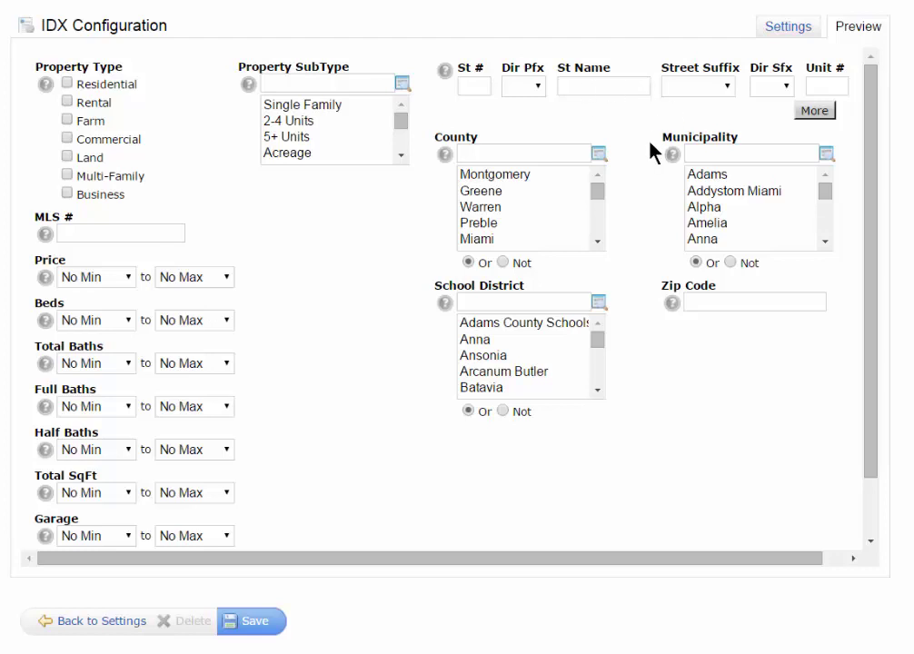
click(788, 27)
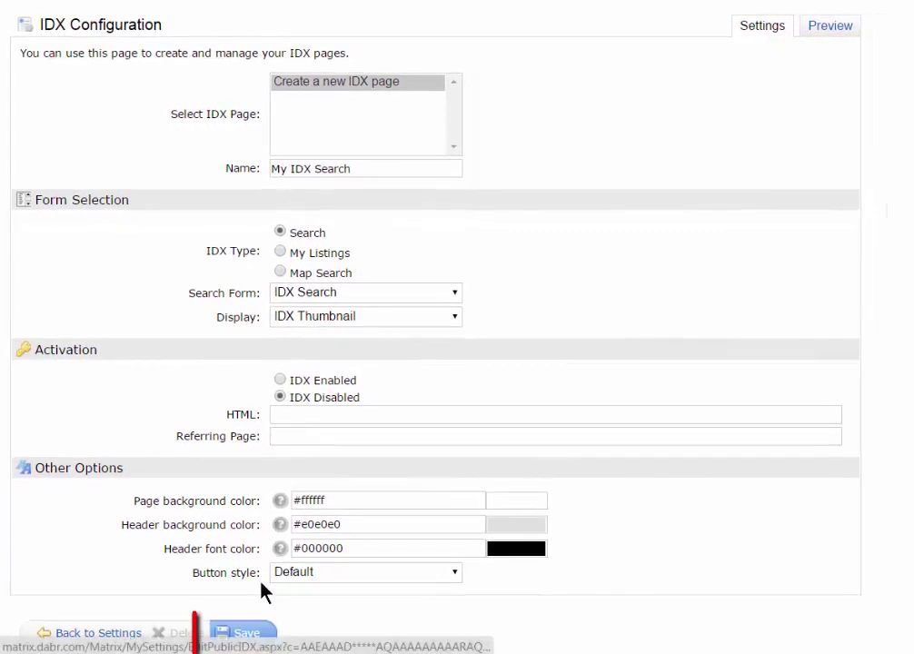
Step: Save the My IDX Search page, set its activation to IDX Enabled and save it again
click(247, 635)
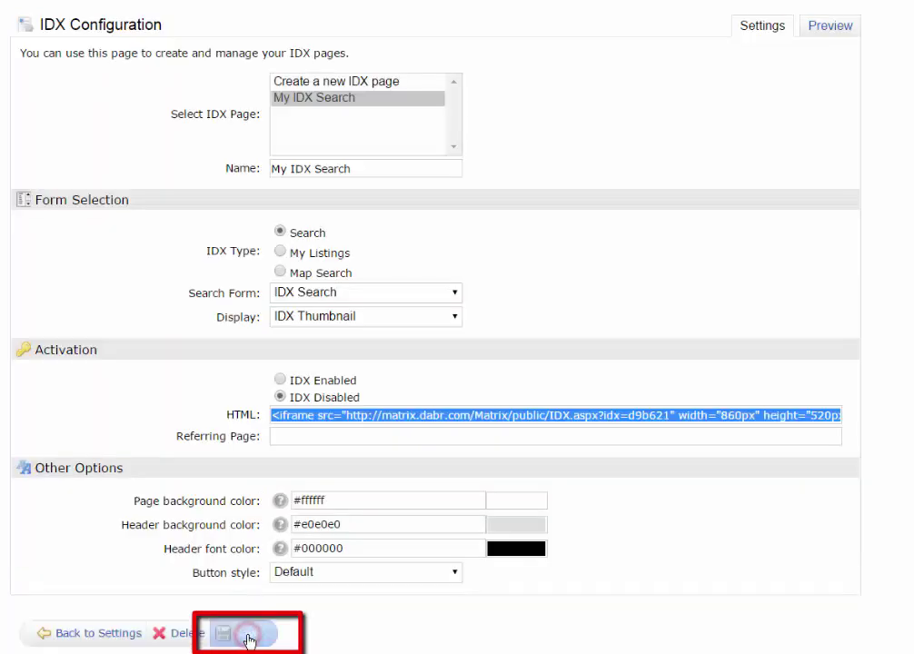
click(697, 106)
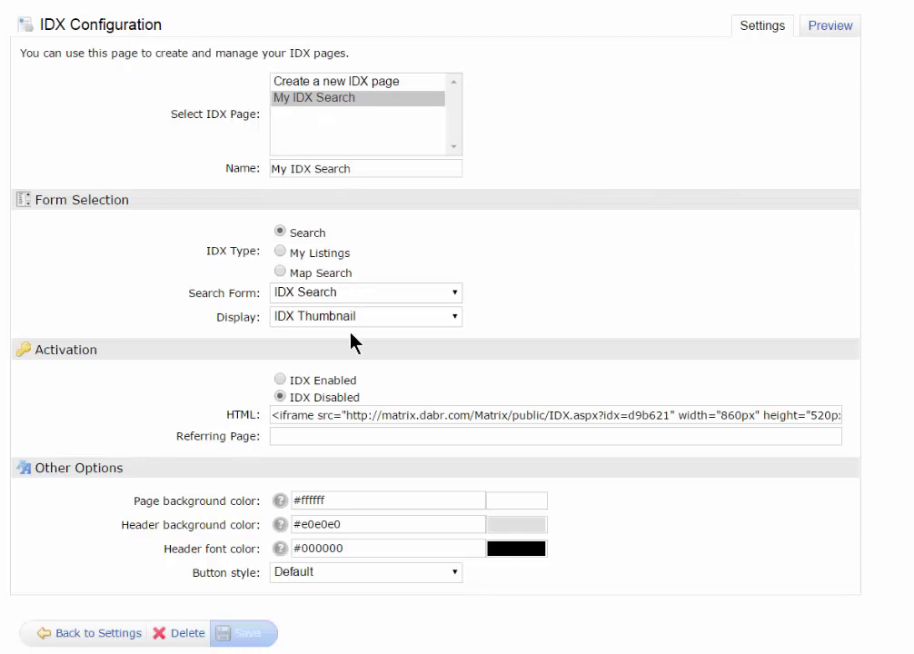
click(281, 381)
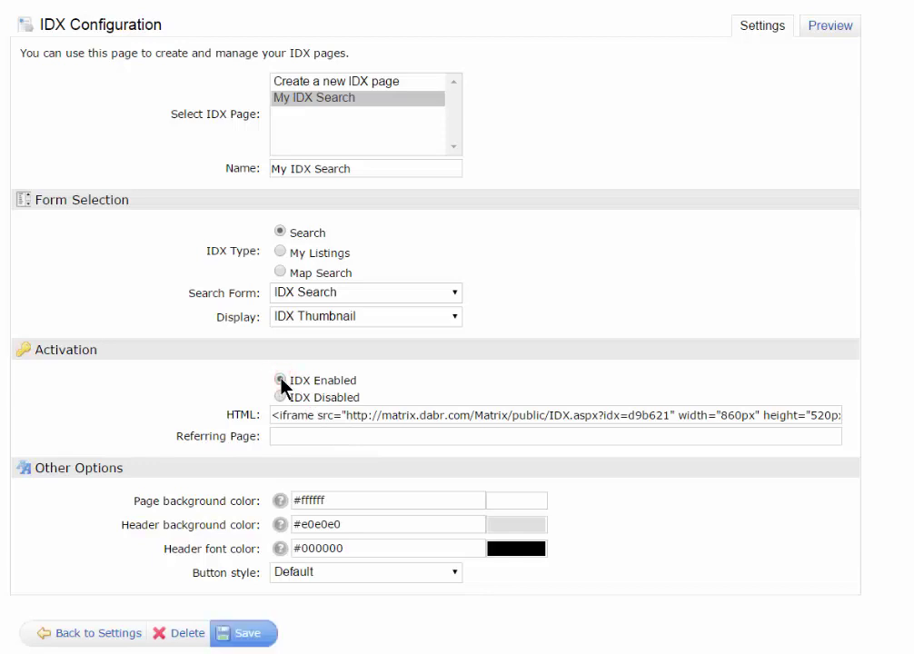
click(250, 633)
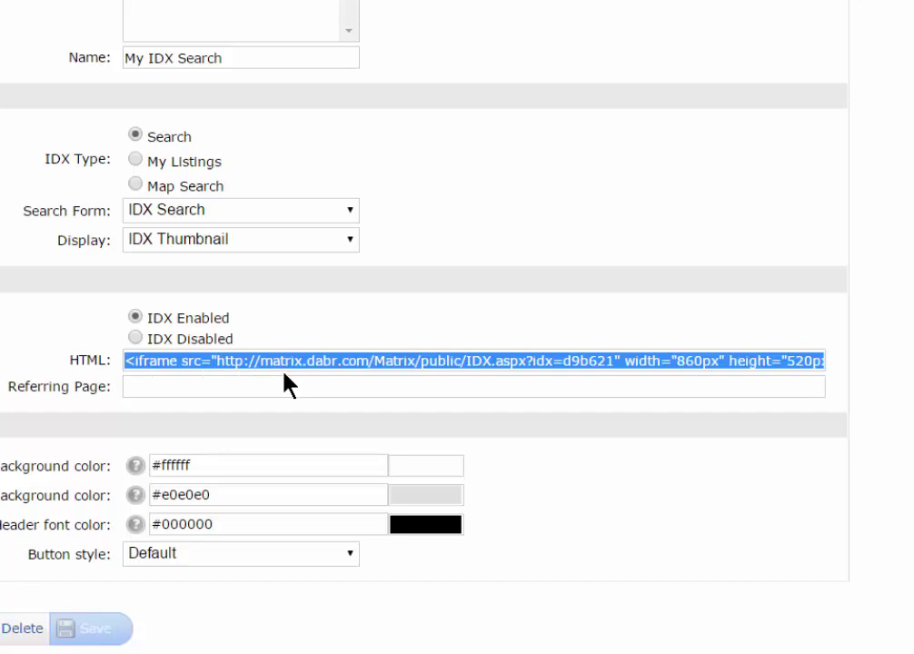
Step: Highlight the web address part of the generated HTML embed code and point out the Referring Page field
click(220, 360)
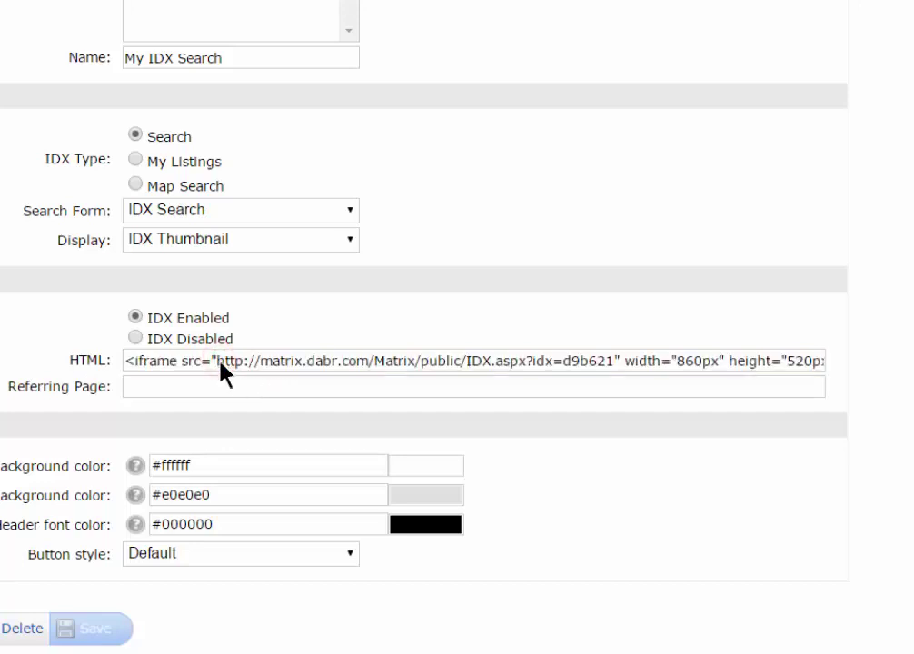
drag(217, 361, 846, 366)
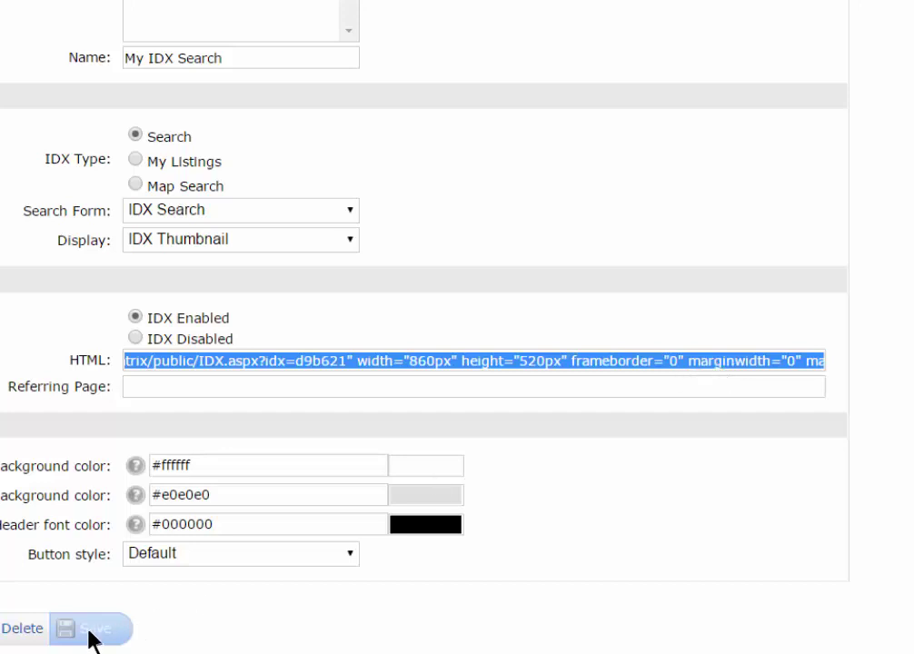
click(173, 386)
click(158, 385)
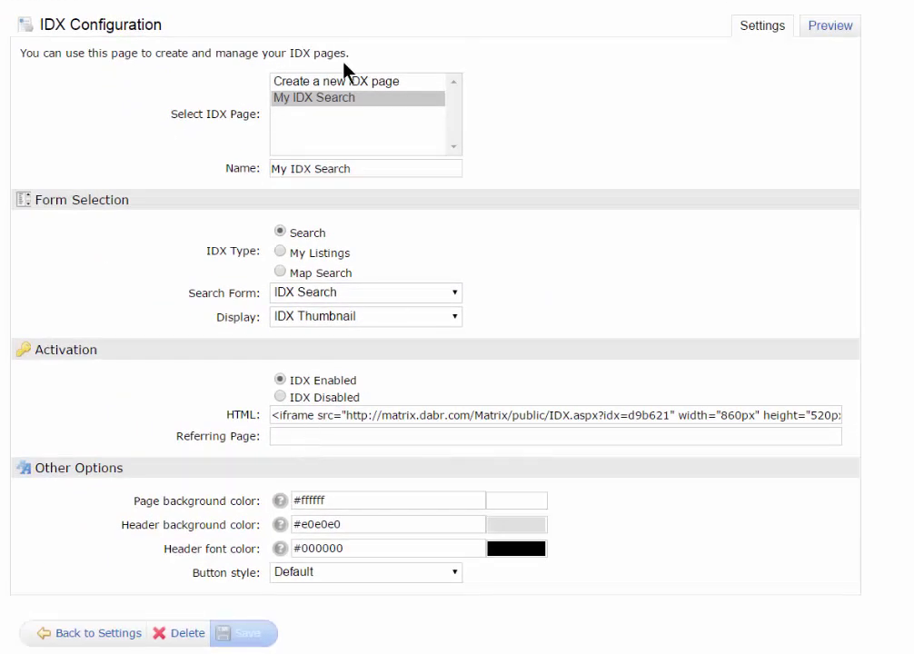
Step: Start another new IDX page and name it "My Active Listings"
click(350, 83)
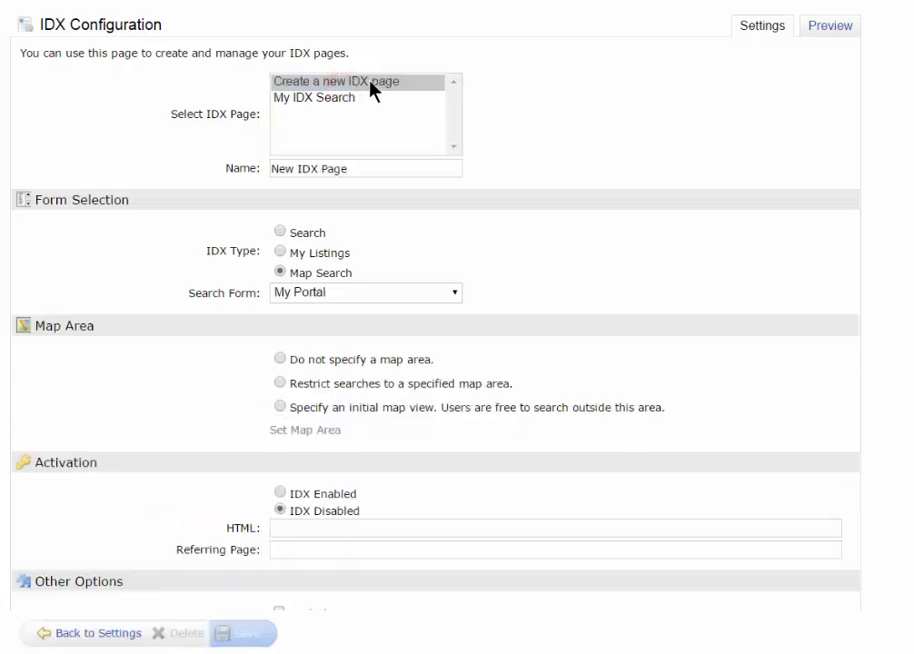
click(359, 169)
key(BackSpace)
key(BackSpace)
key(BackSpace)
key(BackSpace)
key(BackSpace)
key(BackSpace)
key(BackSpace)
key(BackSpace)
key(BackSpace)
key(BackSpace)
key(BackSpace)
key(BackSpace)
text(My)
click(355, 187)
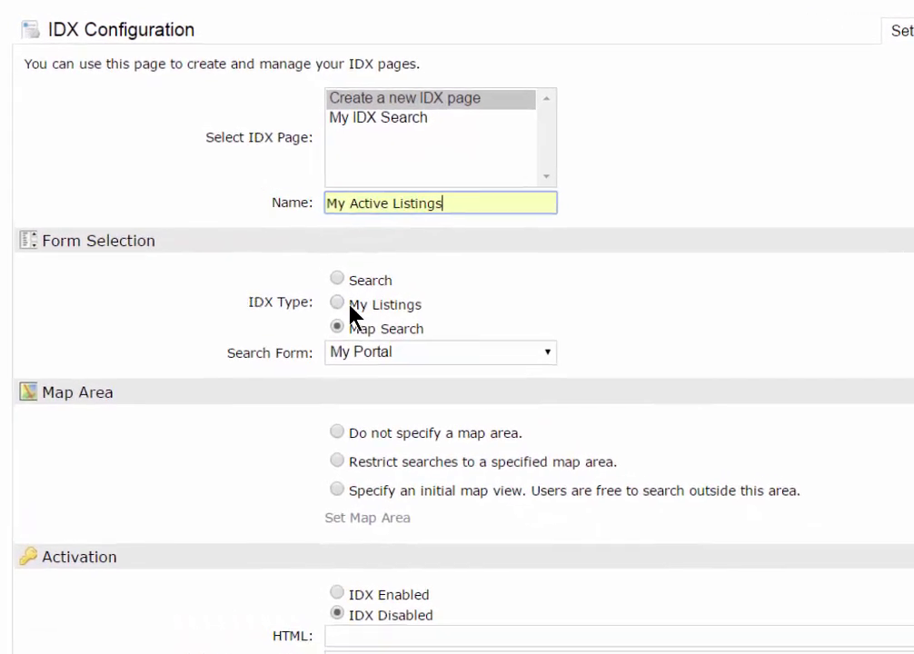
Step: Set the IDX type to My Listings with the My Active-Pending Listings query and IDX Thumbnail display, and preview the page
click(280, 251)
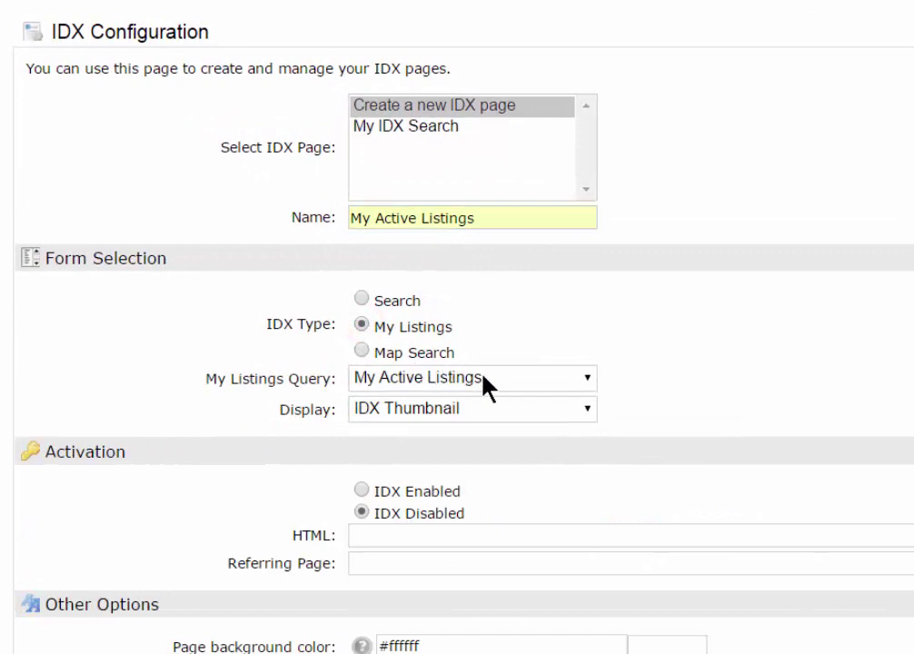
click(484, 376)
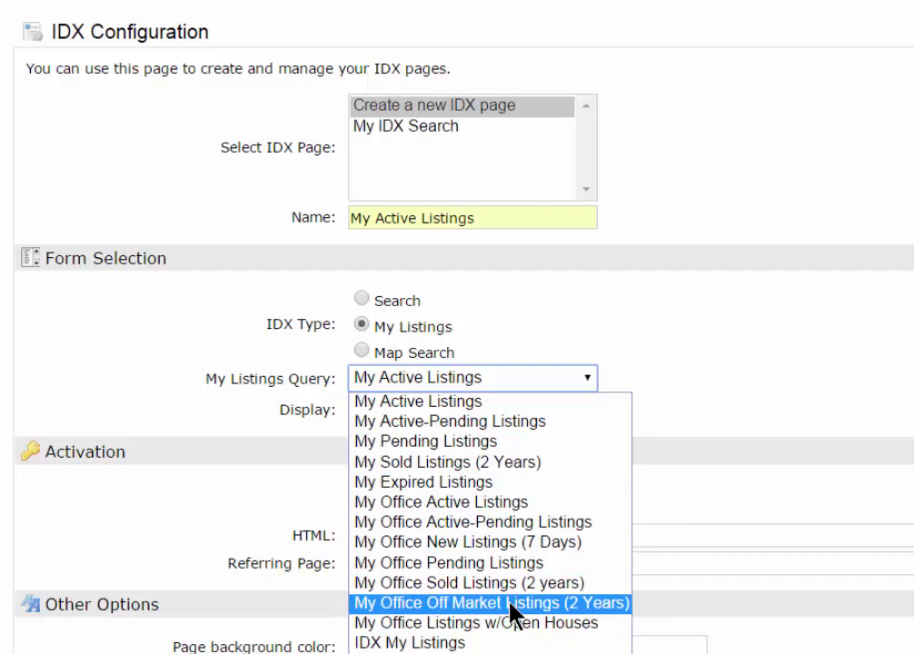
click(513, 422)
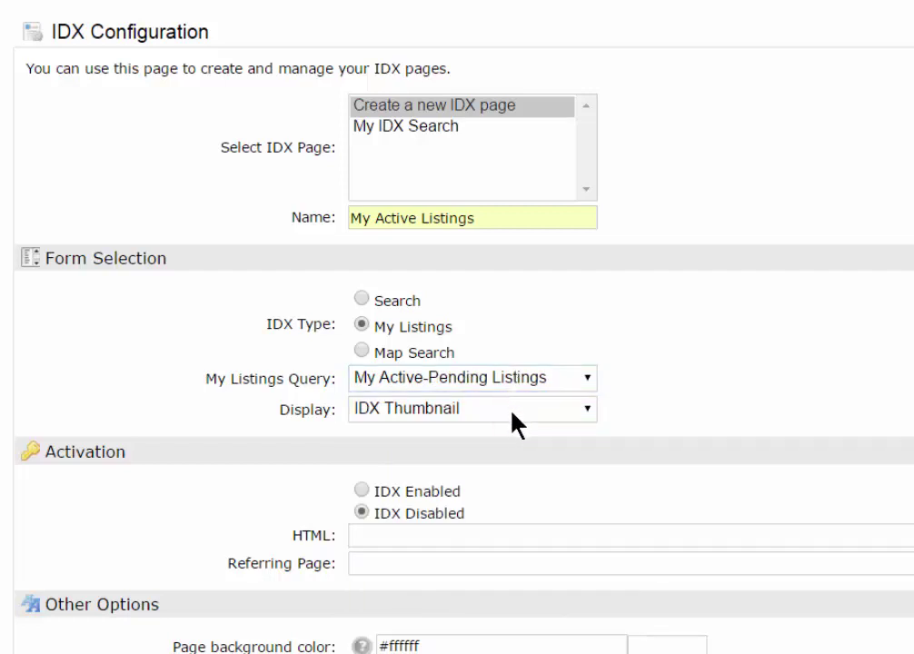
click(510, 410)
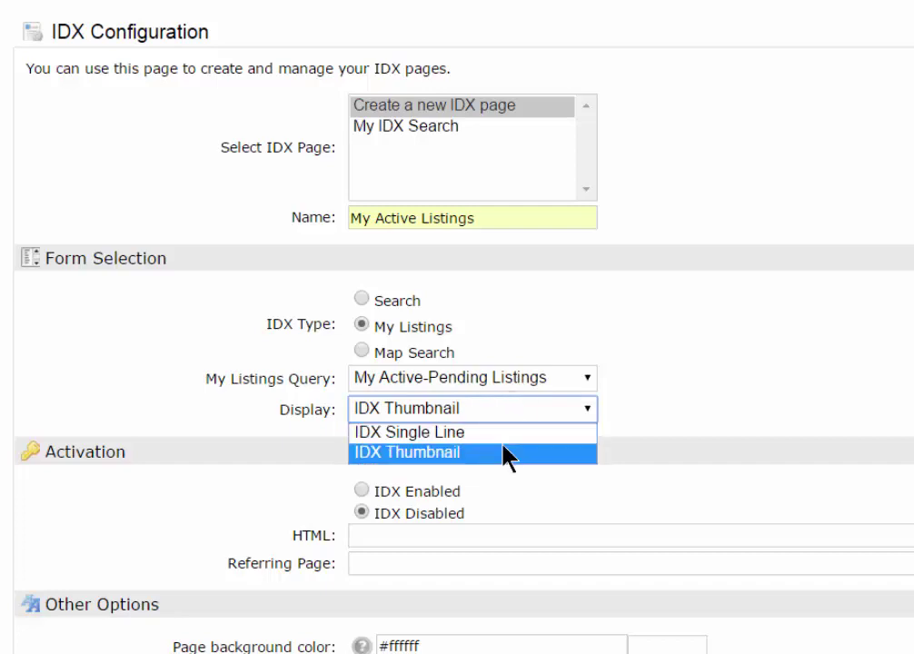
click(493, 406)
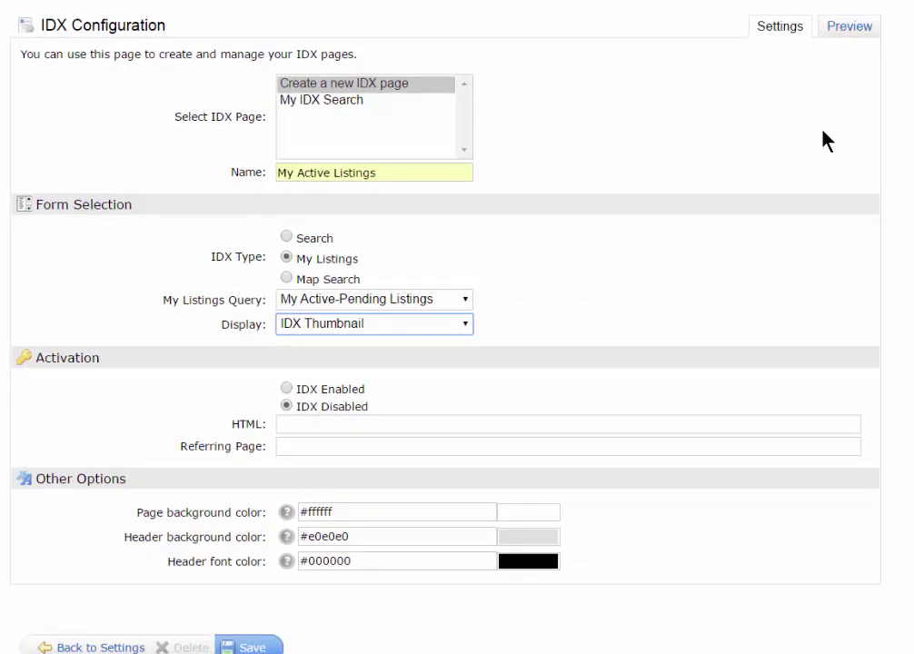
click(848, 28)
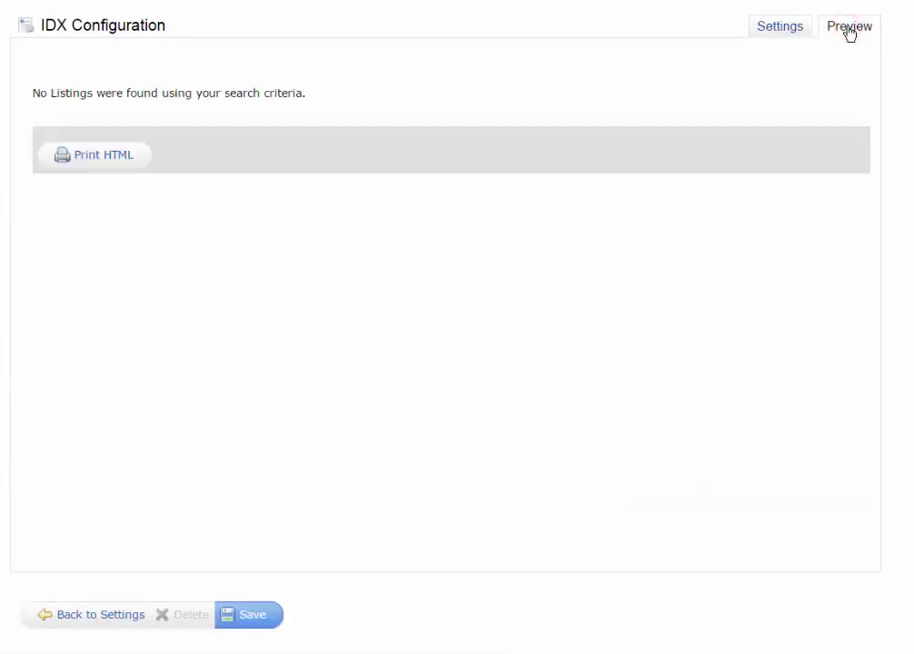
click(779, 29)
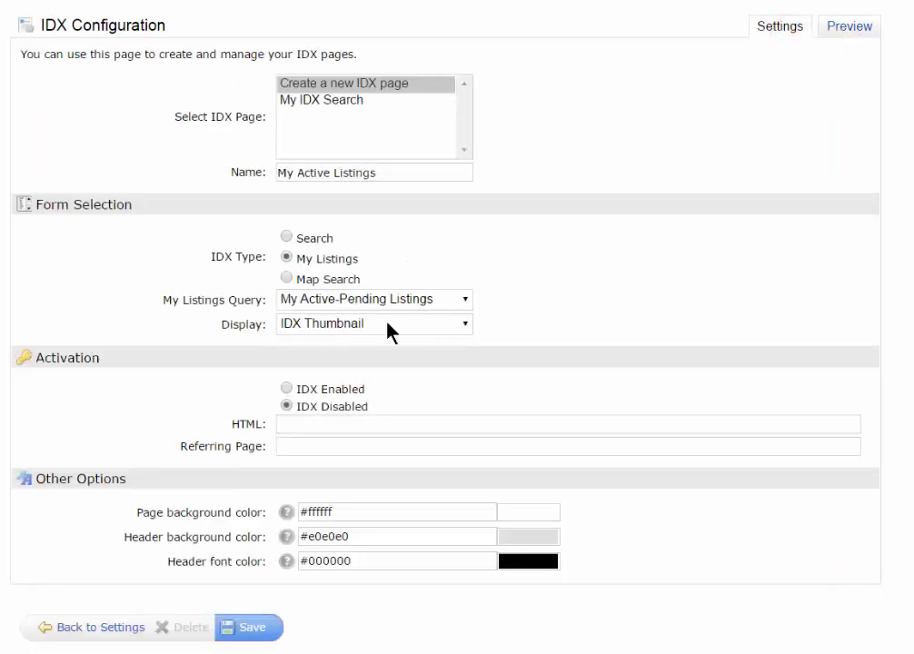
Step: Save the My Active Listings IDX page
click(258, 623)
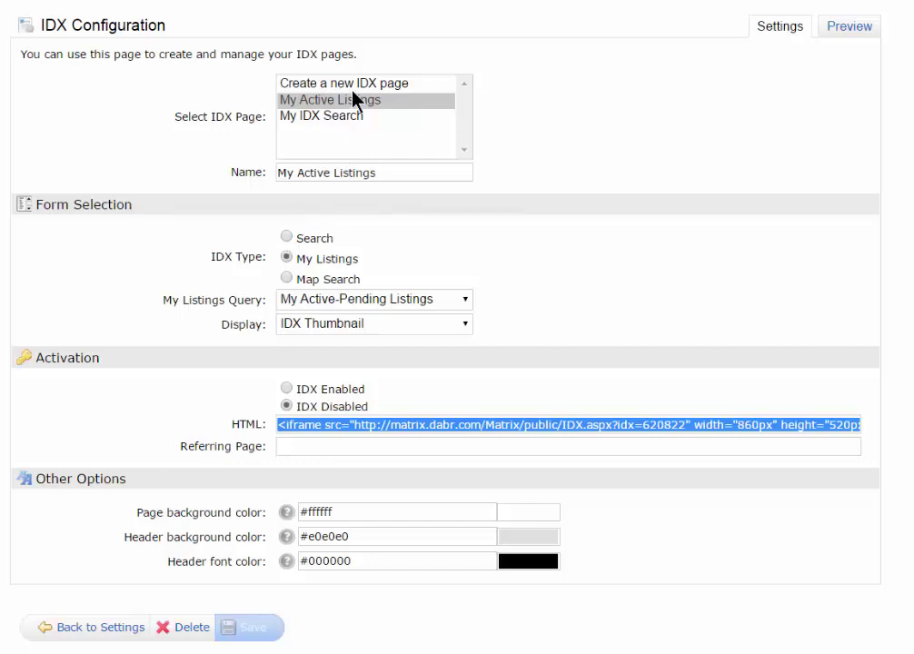
click(286, 238)
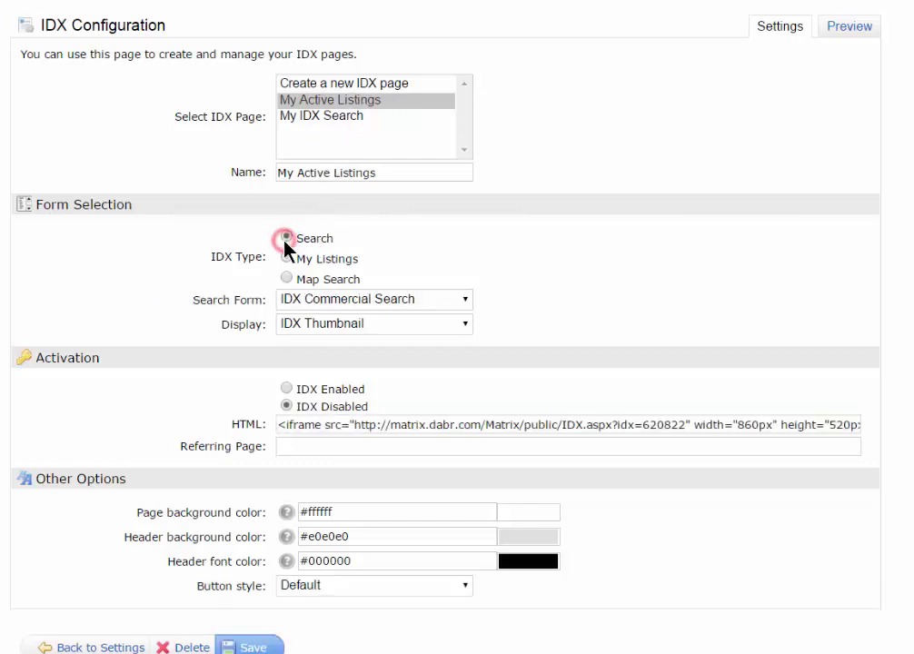
click(333, 299)
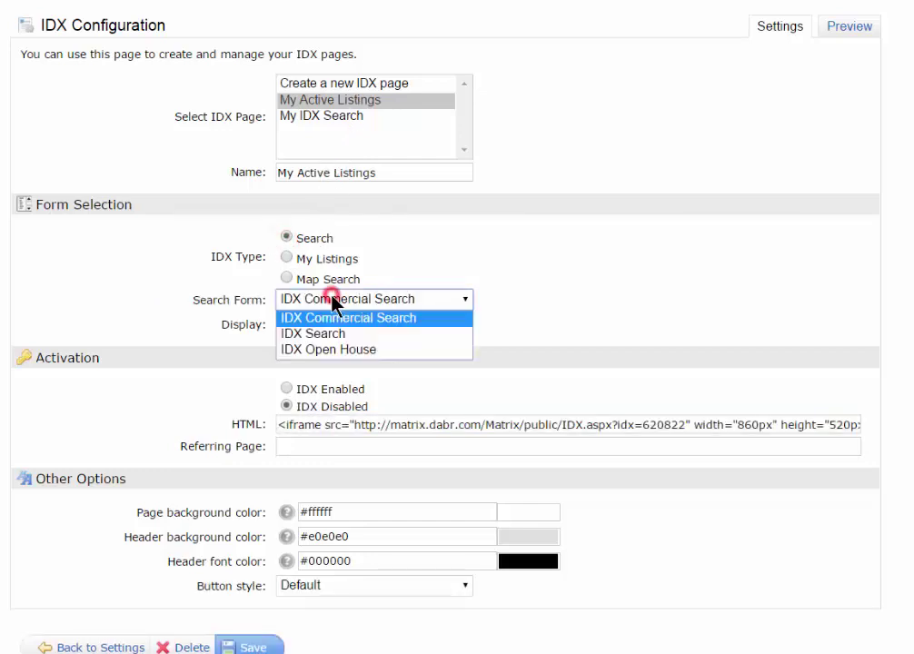
click(356, 352)
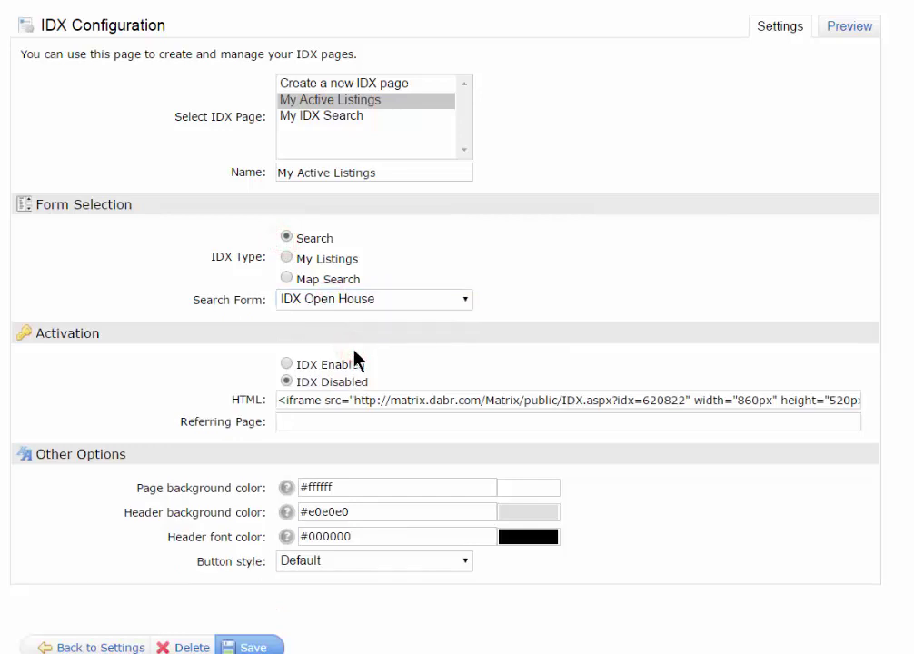
Step: Discard the unsaved changes, start a new IDX page and name it "My Open House"
click(355, 85)
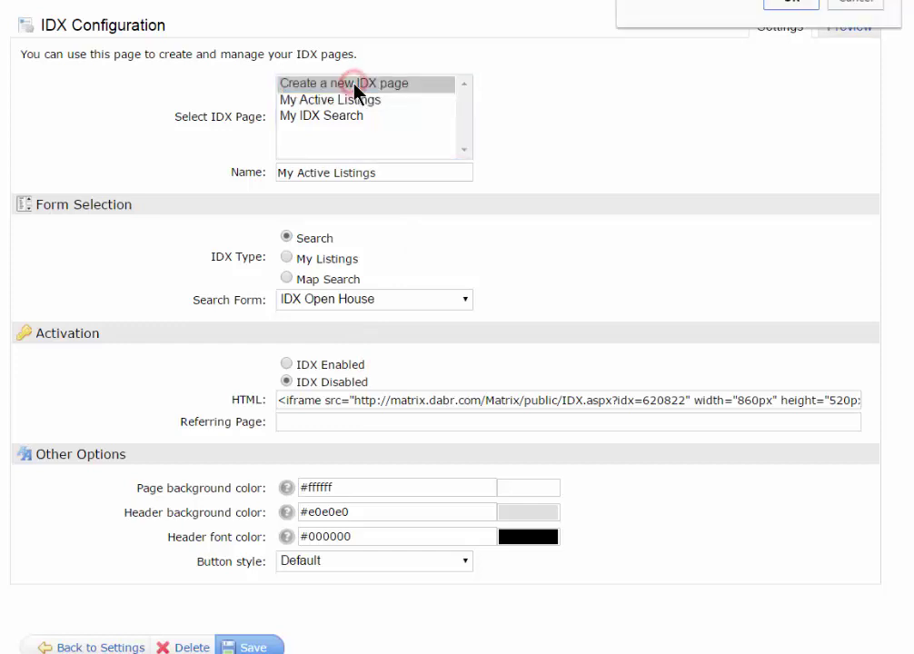
click(796, 5)
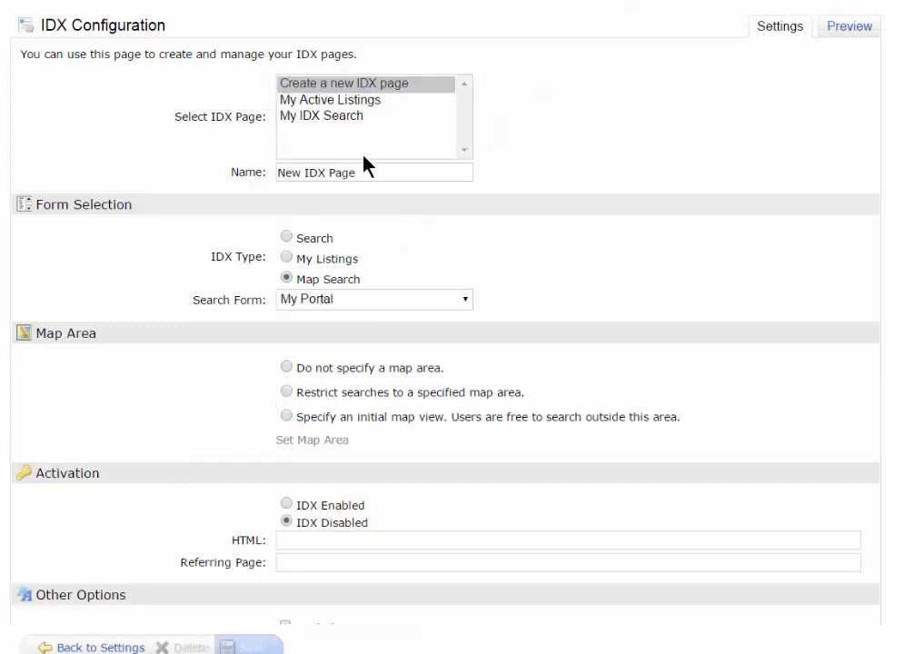
drag(368, 174, 243, 181)
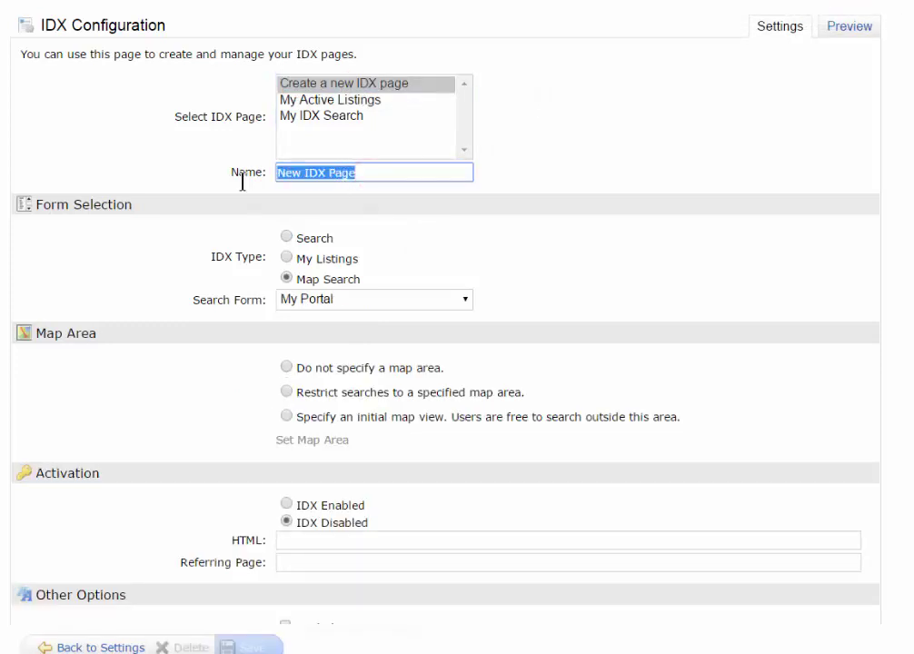
text(My )
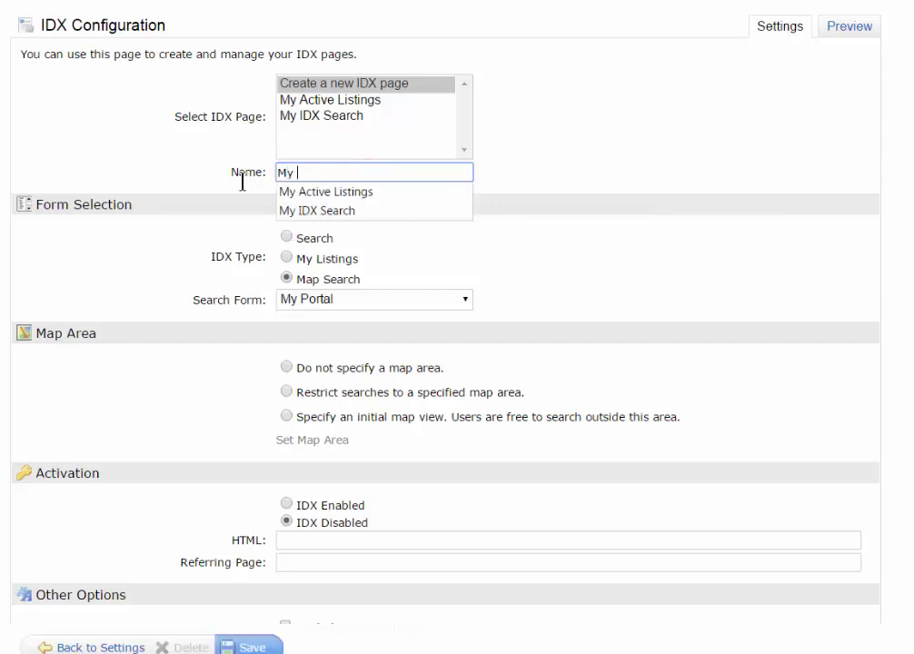
text(Open House)
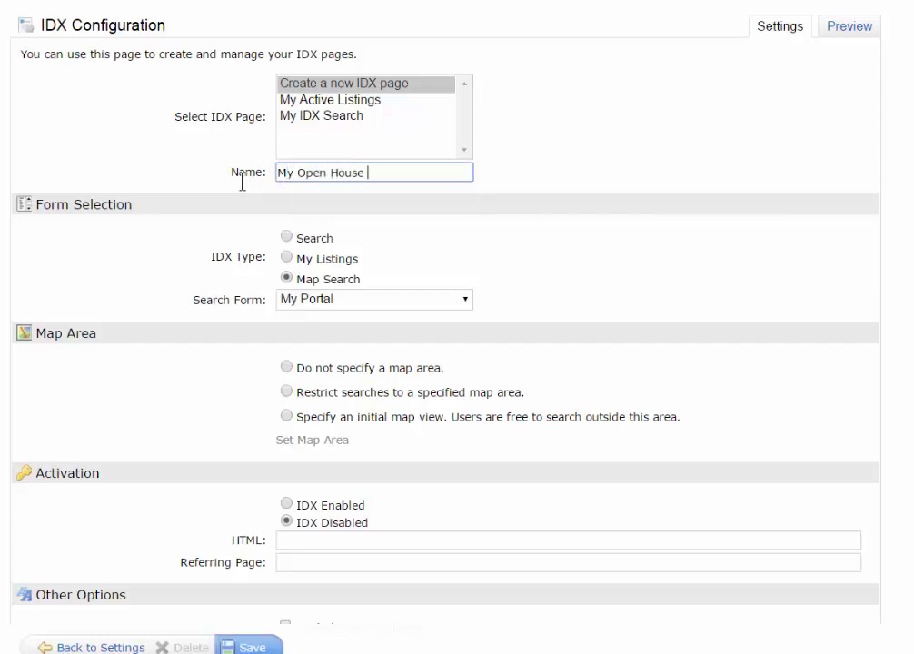
Step: Set the IDX type to Search with the IDX Open House form, activate it as IDX Enabled and save the page
click(287, 237)
click(329, 301)
click(396, 349)
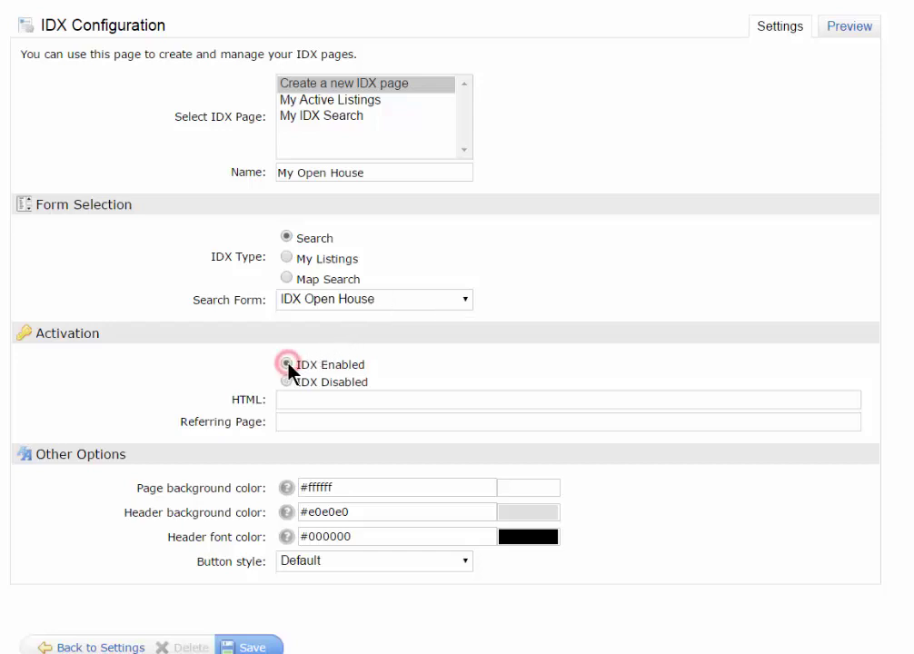
click(250, 647)
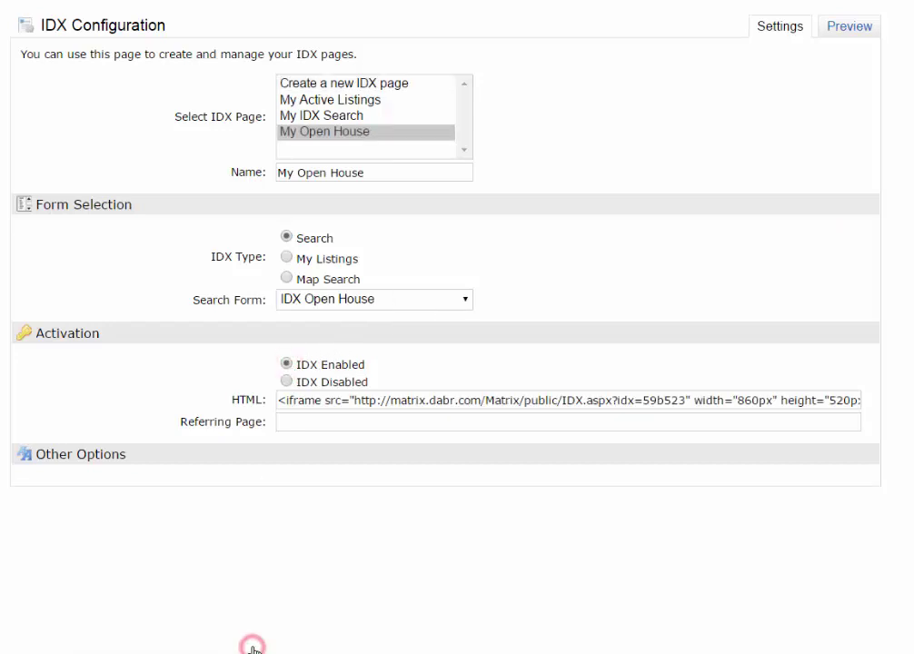
Step: Preview the My Open House page, run its search without criteria, look through the results and return to the settings
click(846, 30)
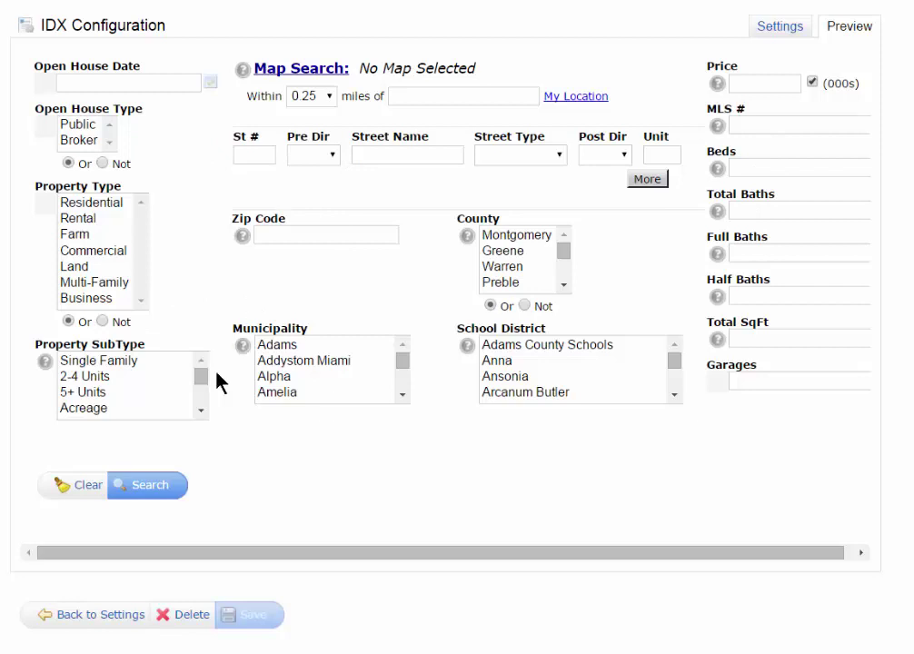
click(159, 488)
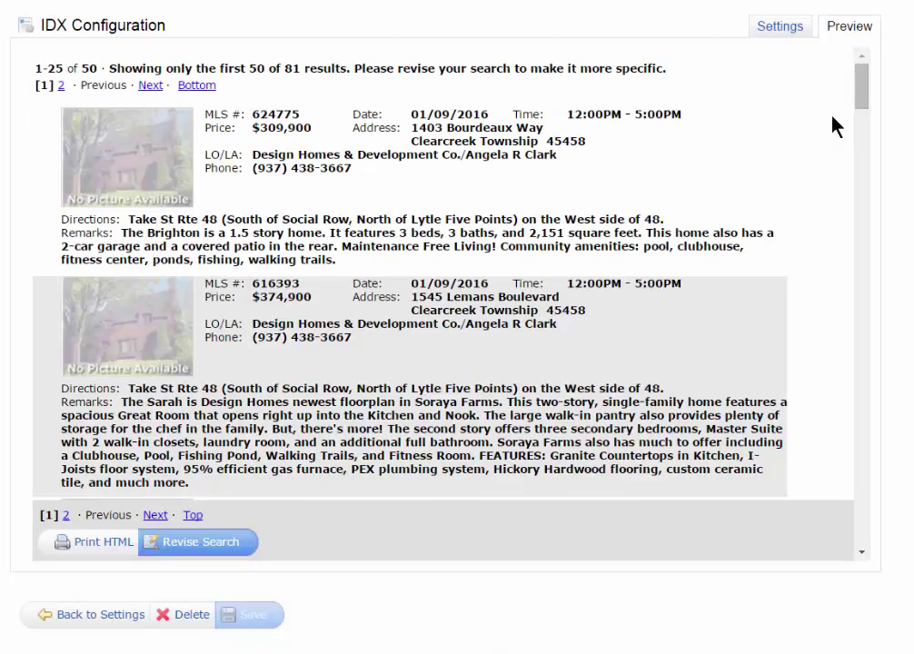
mouse_move(865, 98)
mouse_down()
mouse_move(865, 191)
mouse_move(864, 79)
mouse_up()
click(781, 26)
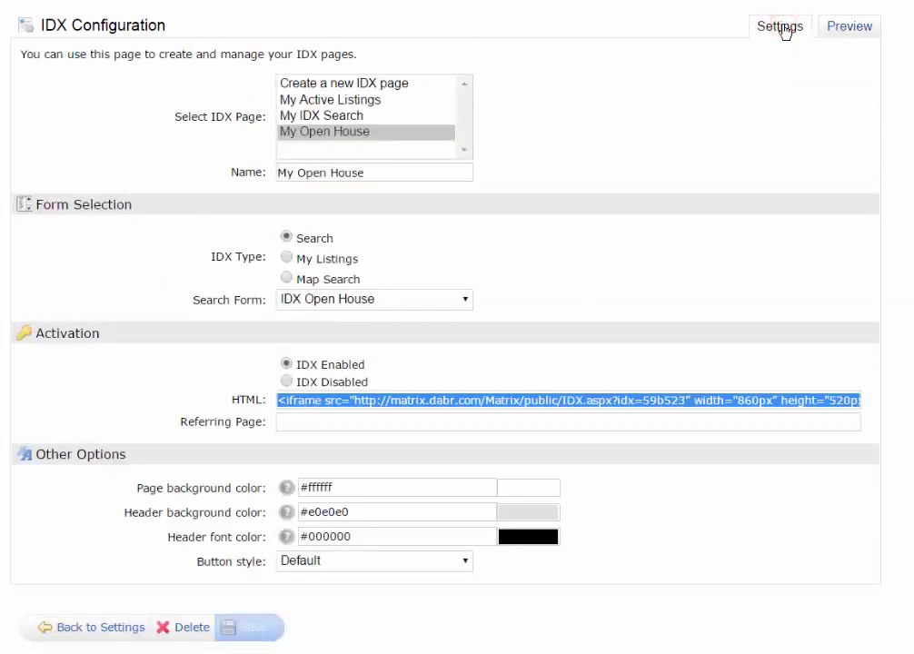
Step: Set the button style of the My Open House page to Yellow
scroll(445, 327, down, 1)
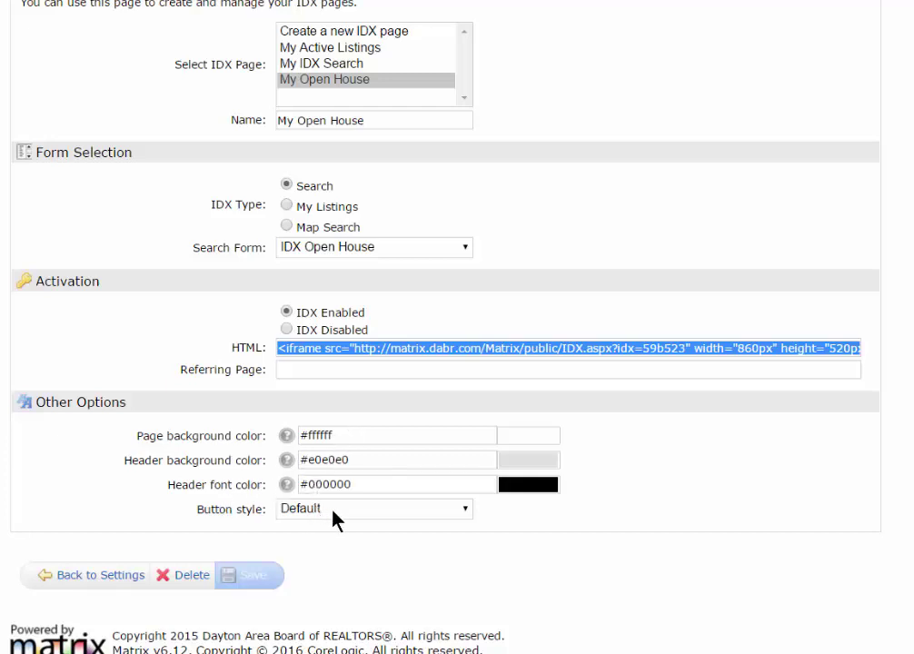
click(385, 512)
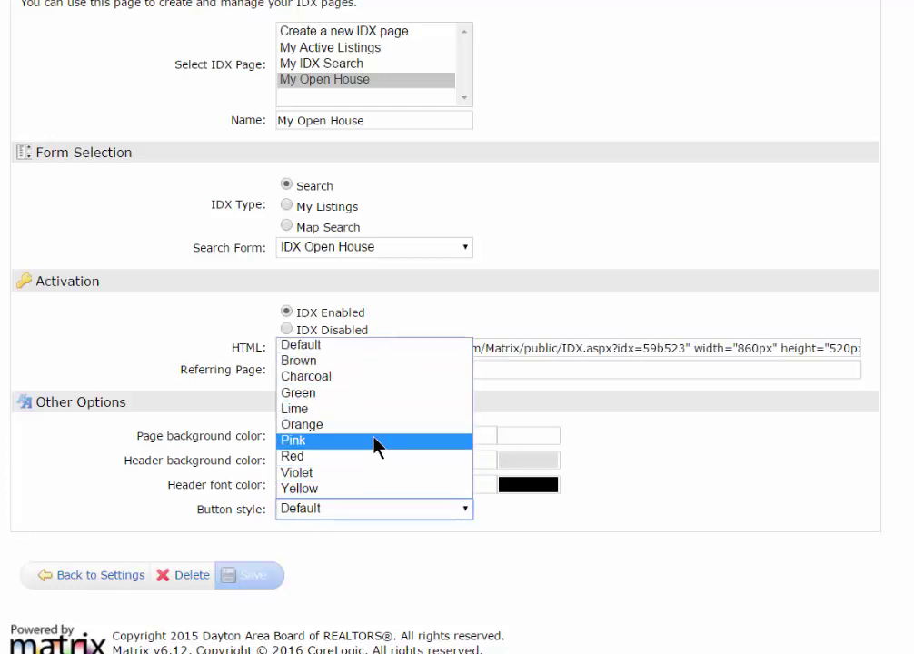
click(363, 490)
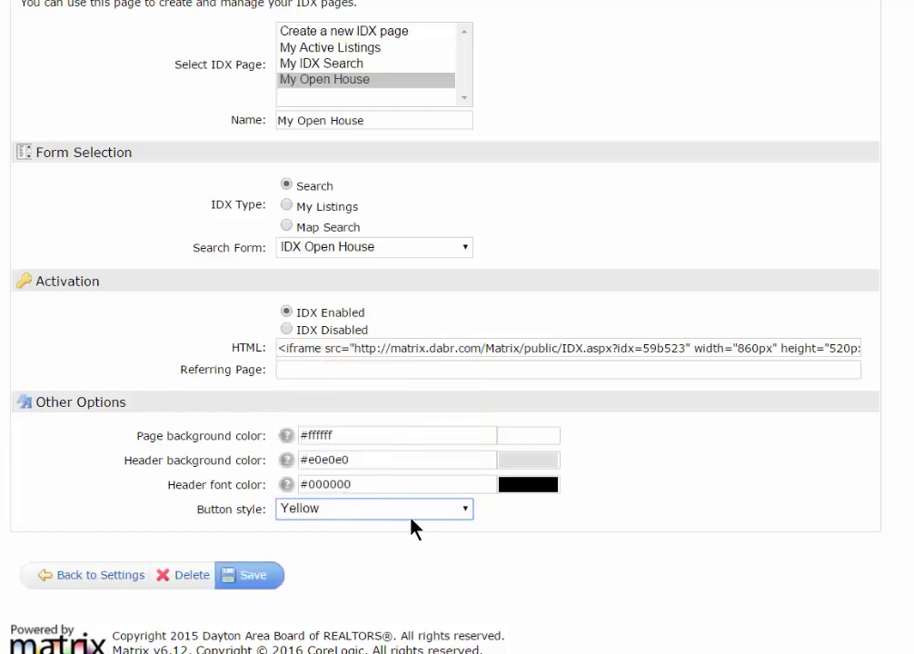
Step: Change the page background color to a bright cyan, #0fdfef, using the color wheel
click(530, 436)
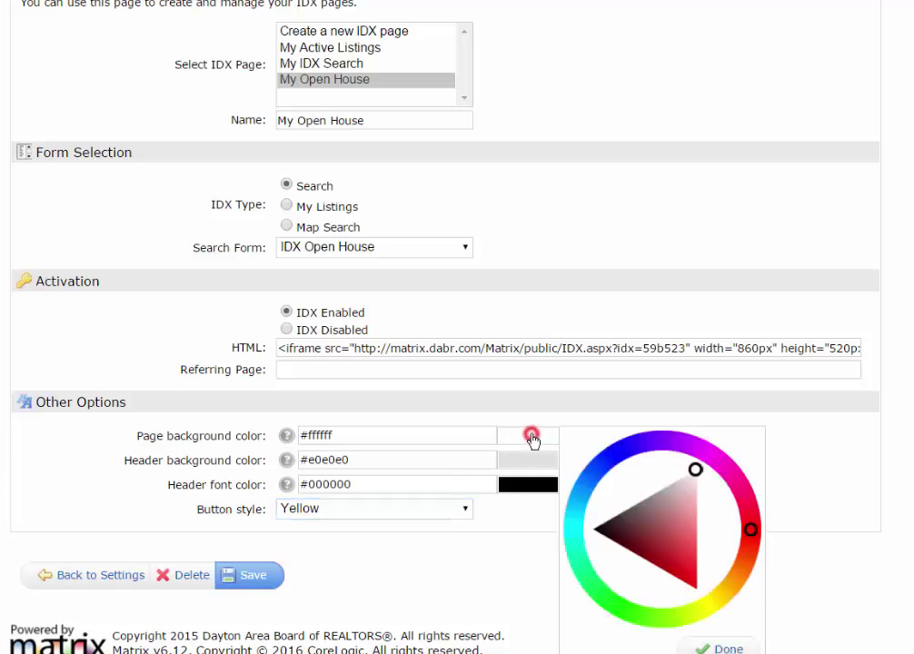
click(615, 456)
click(577, 525)
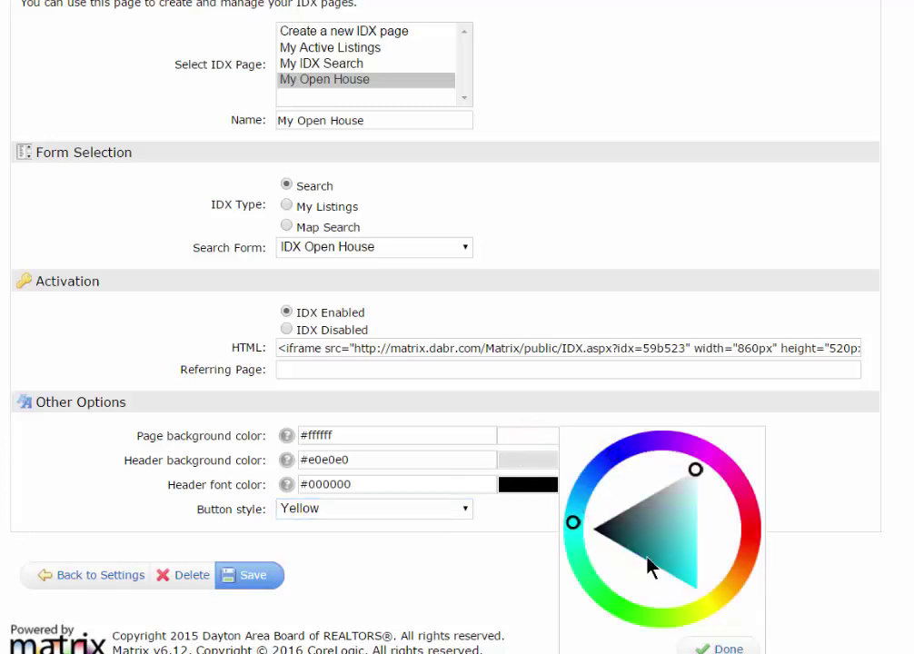
click(690, 579)
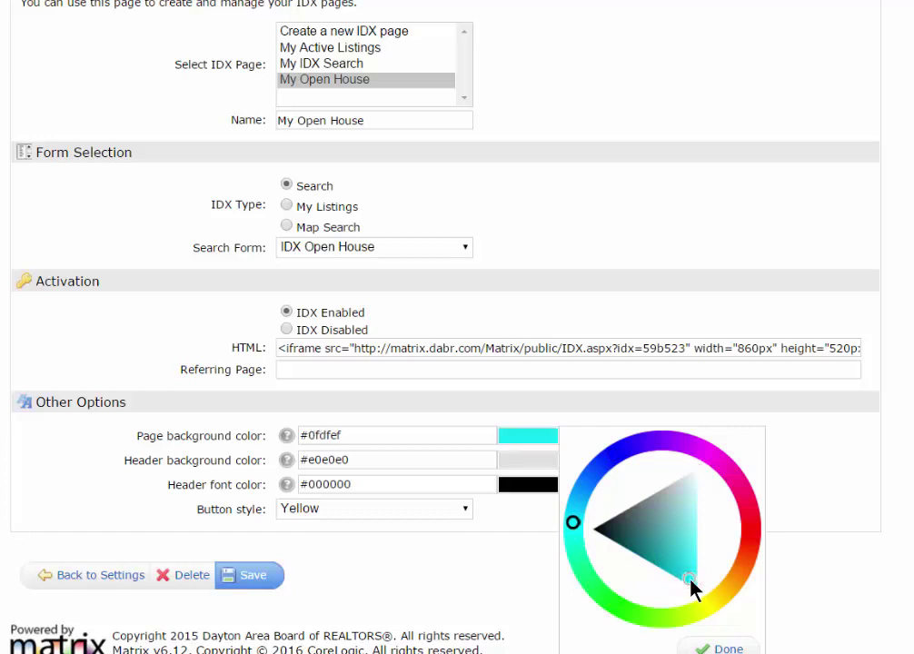
click(723, 648)
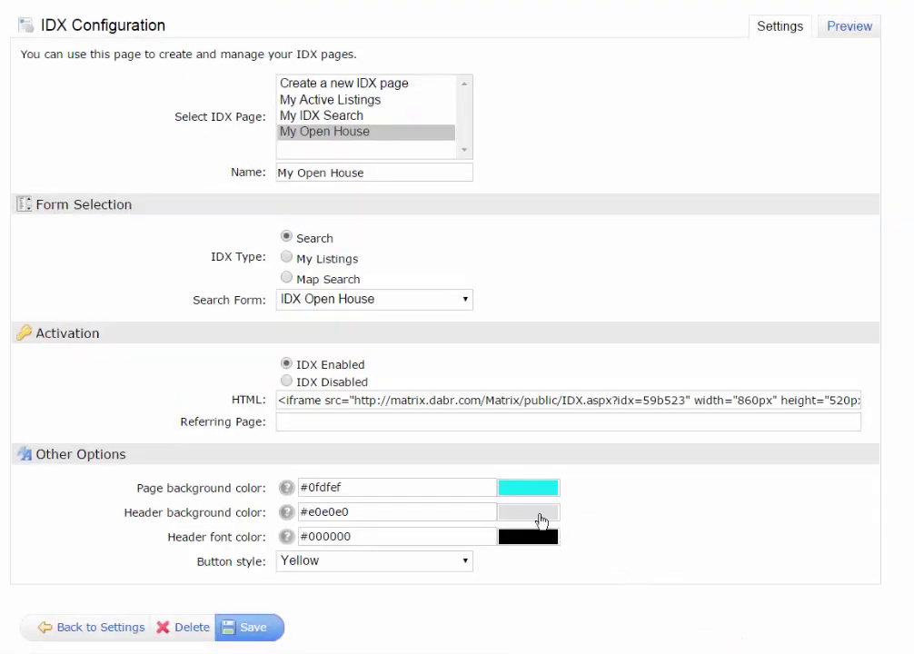
Step: Save the My Open House page with its new styling, preview it and return to the settings
click(540, 515)
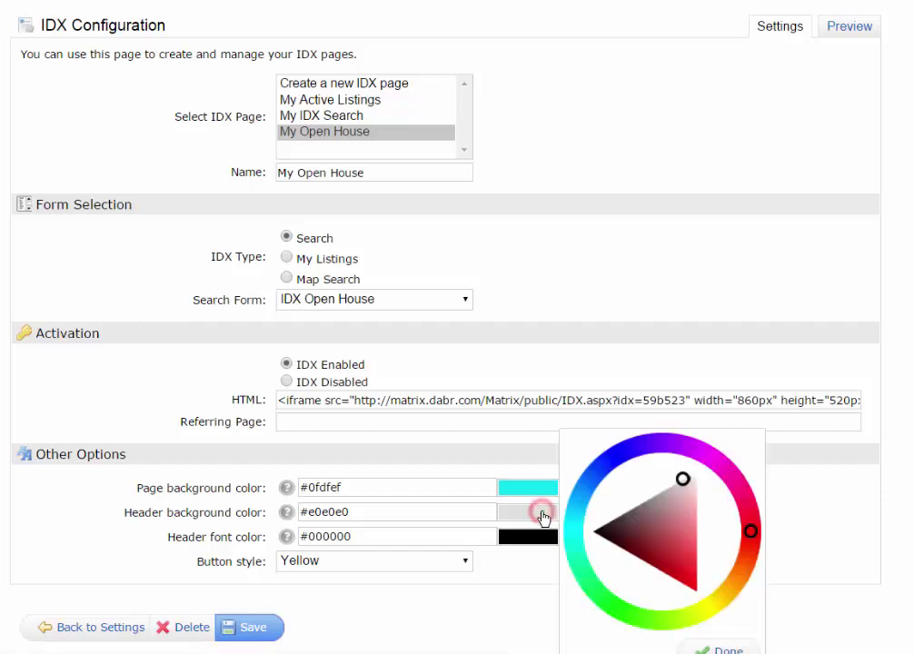
click(255, 627)
click(850, 28)
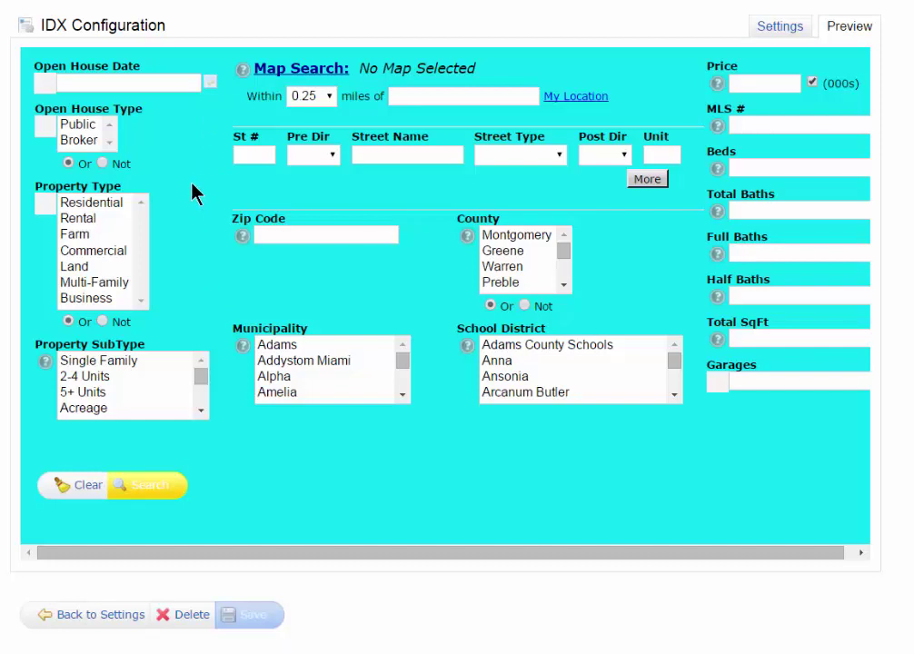
click(779, 28)
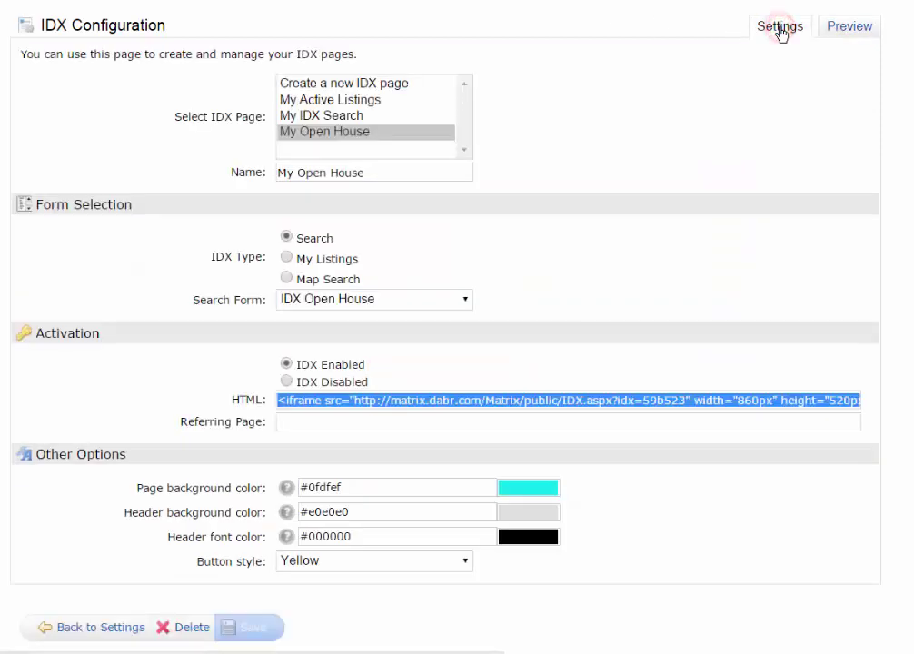